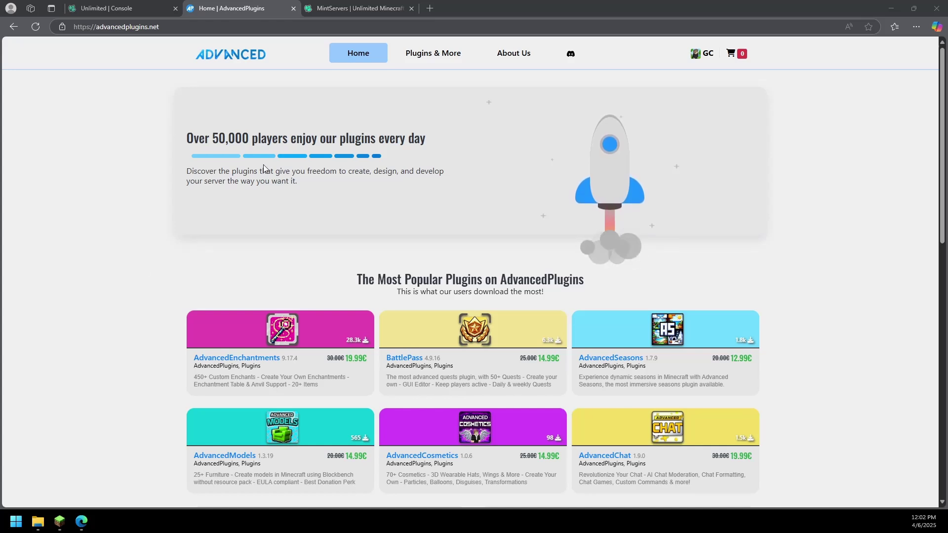
Browse the Plugins & More and Plugin Addons categories on advancedplugins.net
left_click(425, 58)
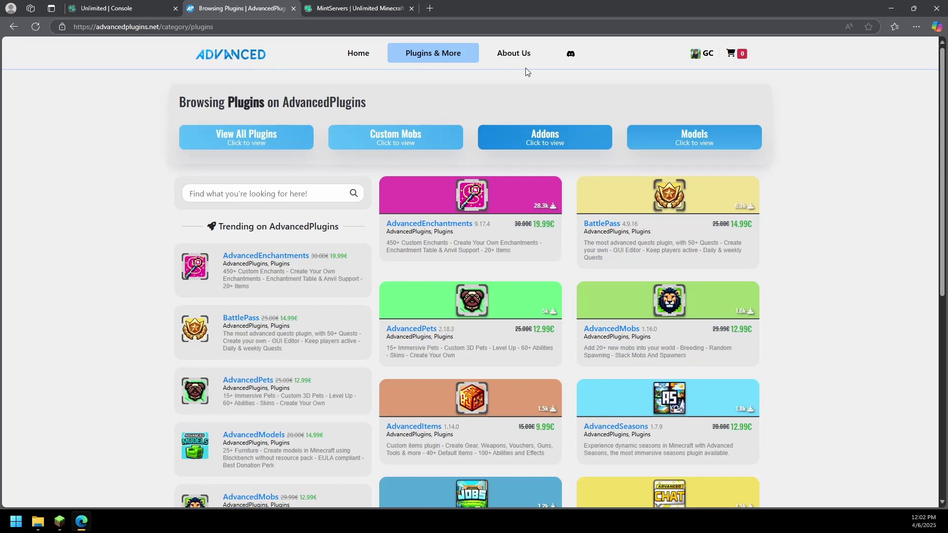
left_click(563, 135)
left_click(337, 7)
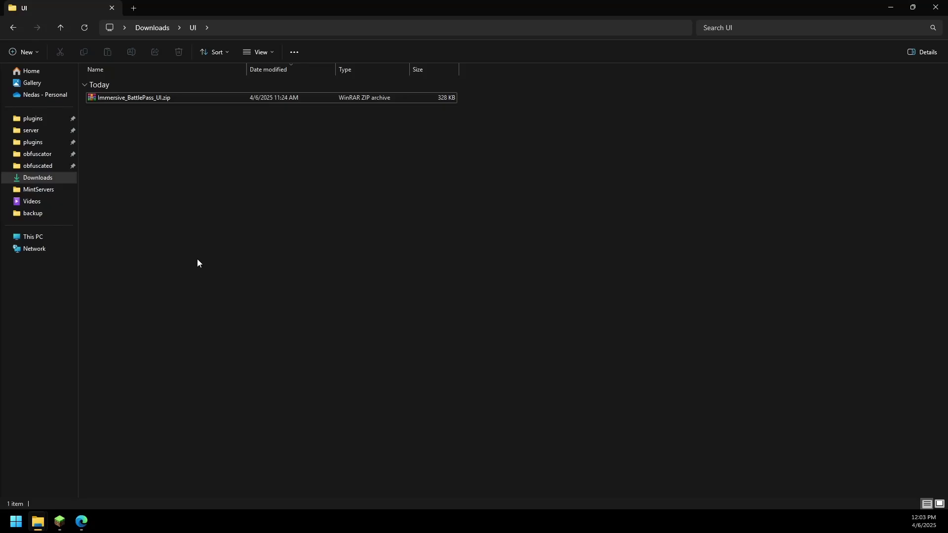
Extract all of Immersive_BattlePass_UI.zip into its own folder in Downloads\UI
left_click(150, 101)
right_click(150, 101)
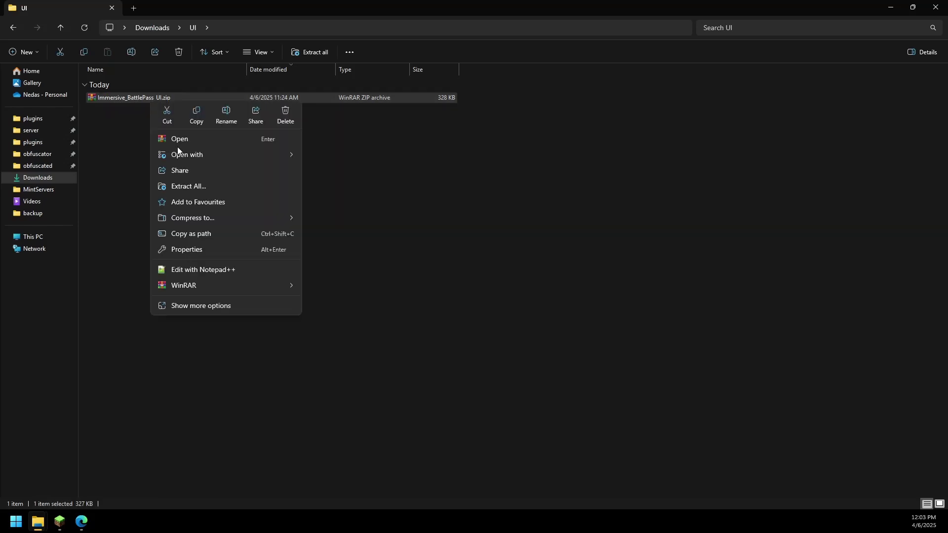
left_click(188, 193)
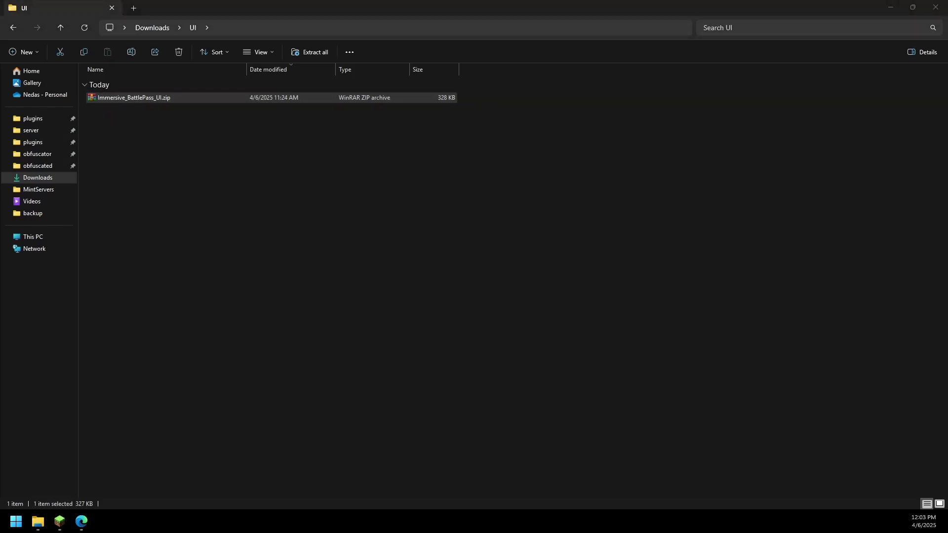
left_click(318, 341)
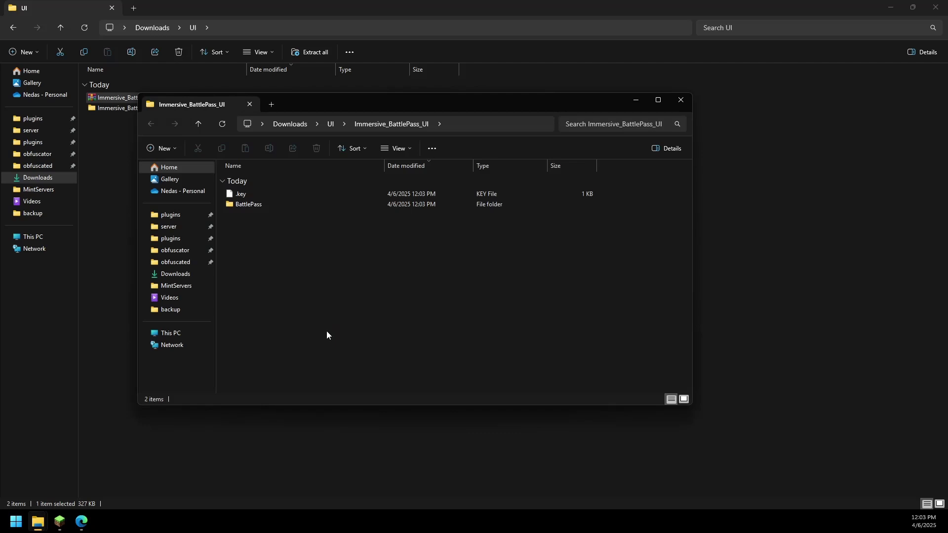
Upload the extracted ItemsAdder folder into the server's /plugins/ directory
double_click(259, 204)
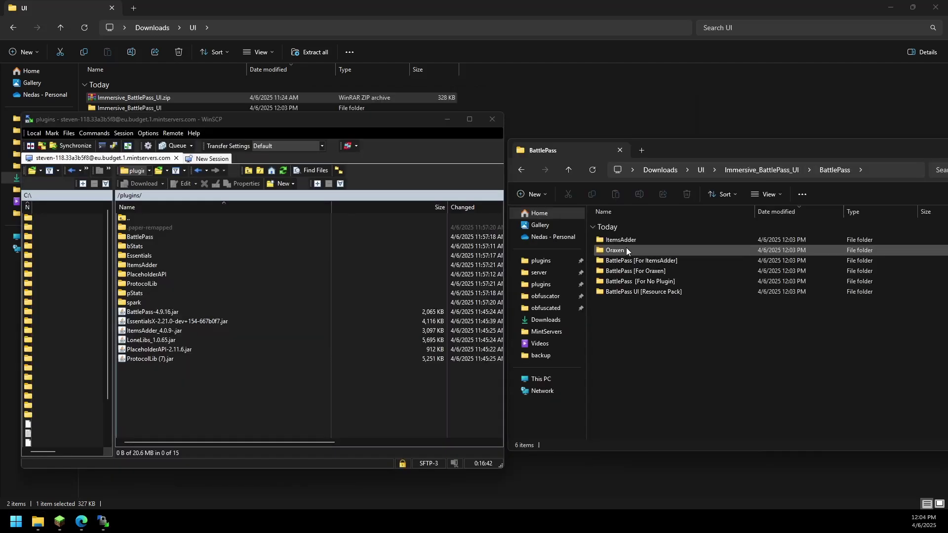
left_click_drag(621, 240, 230, 379)
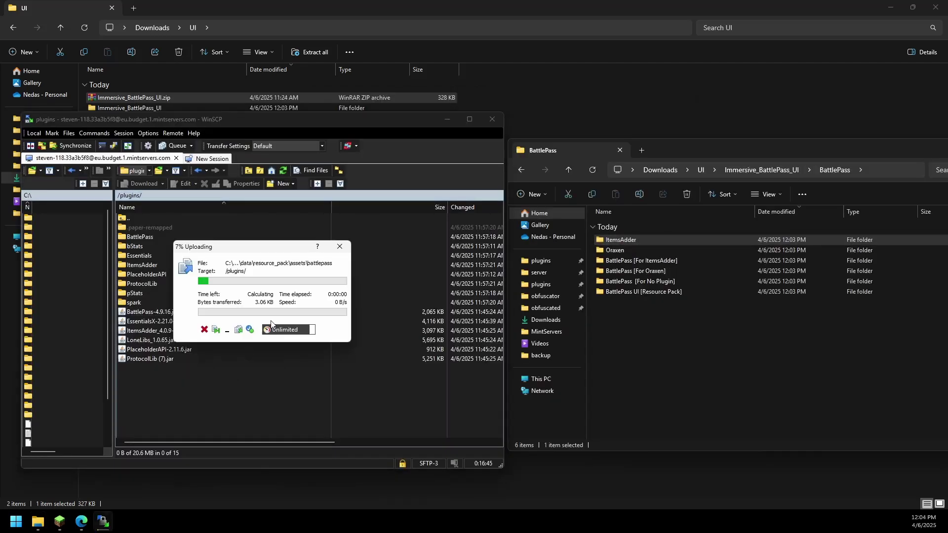
left_click(637, 261)
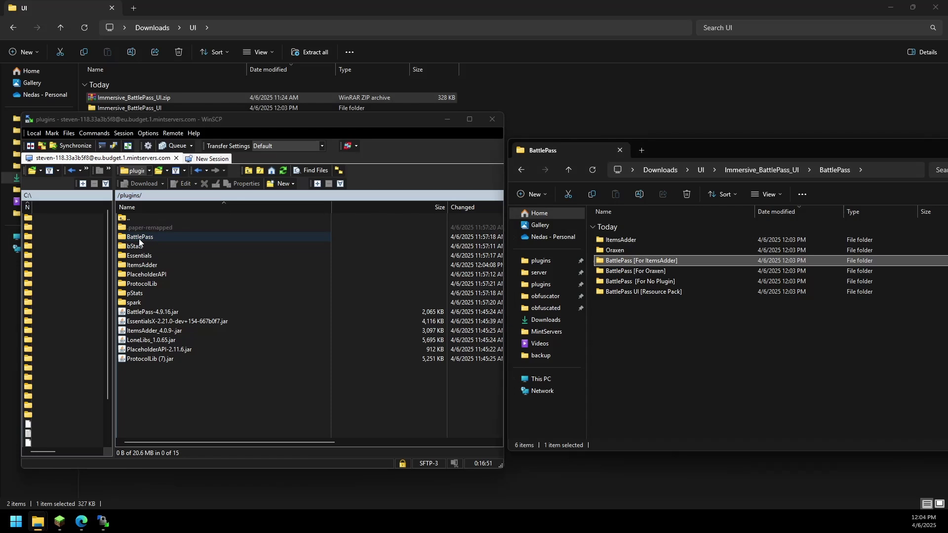
Copy lang.yml, menus and passes from BattlePass [For ItemsAdder] into /plugins/BattlePass/
double_click(140, 237)
double_click(636, 261)
mouse_move(626, 297)
left_mouse_down()
mouse_move(618, 239)
mouse_move(616, 260)
mouse_move(202, 353)
left_mouse_up()
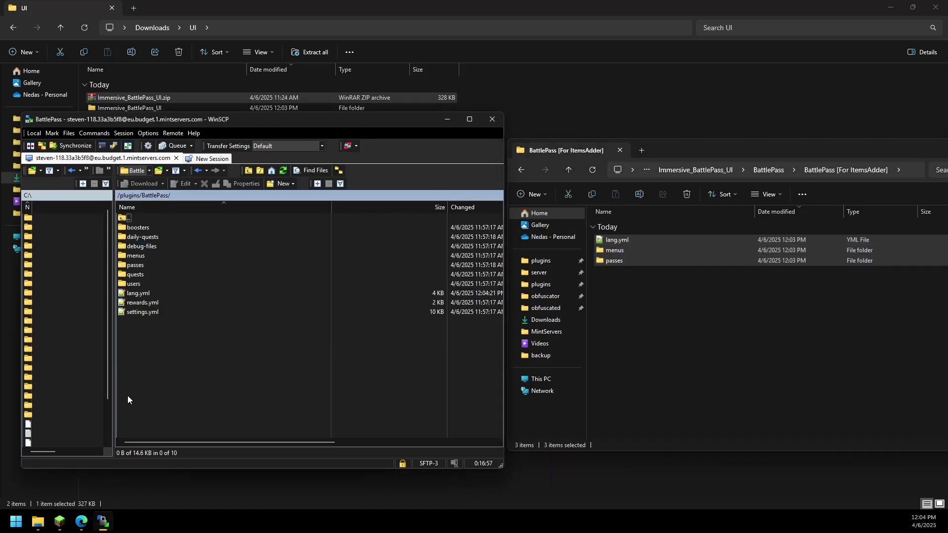
left_click(59, 522)
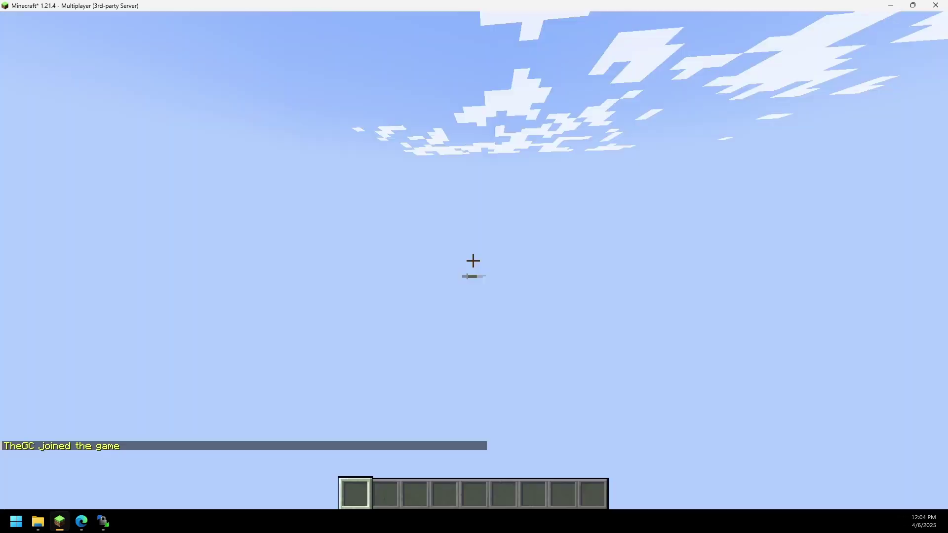
Run /areload and then /iazip in chat to rebuild the ItemsAdder resource pack
type("/areload")
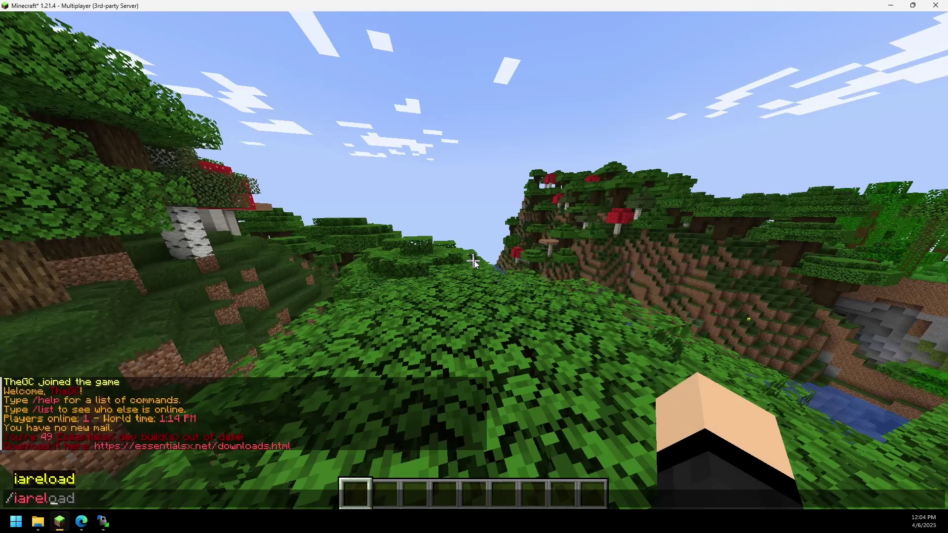
key("Return")
type("/iazip")
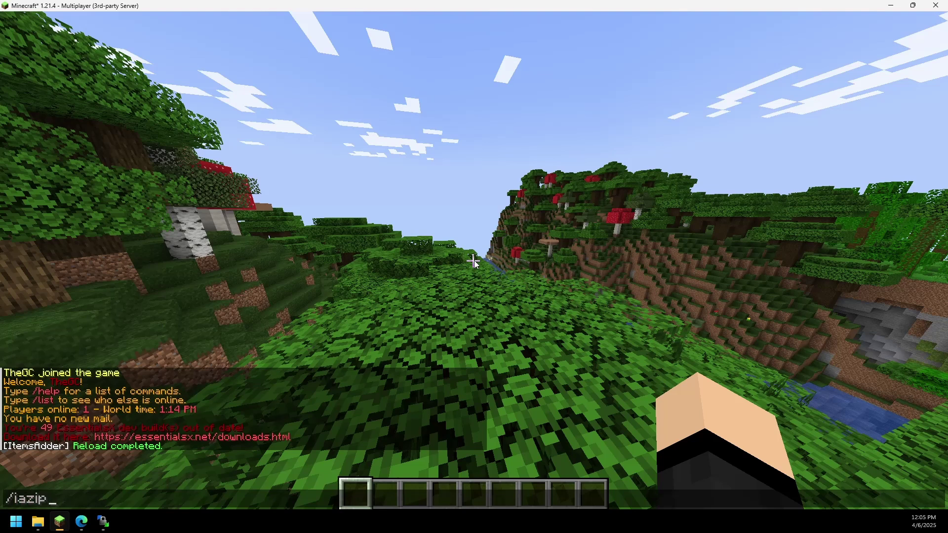
key("Return")
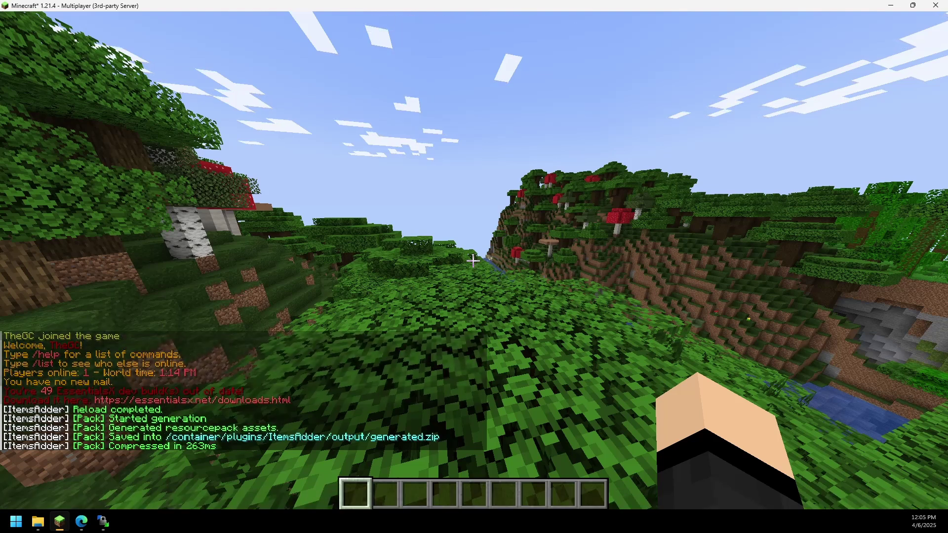
Navigate WinSCP to /plugins/ItemsAdder/output/ and select generated.zip
key("t")
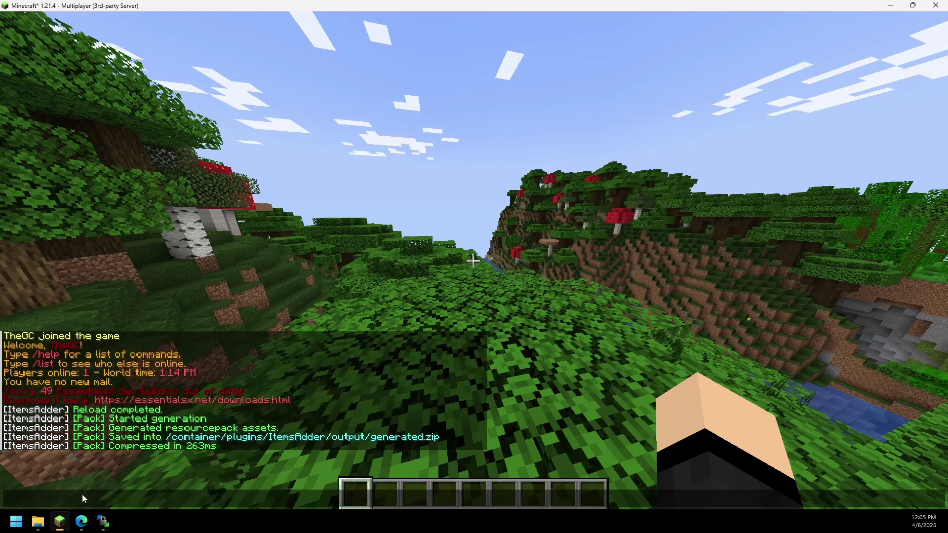
left_click(103, 521)
double_click(133, 220)
double_click(145, 267)
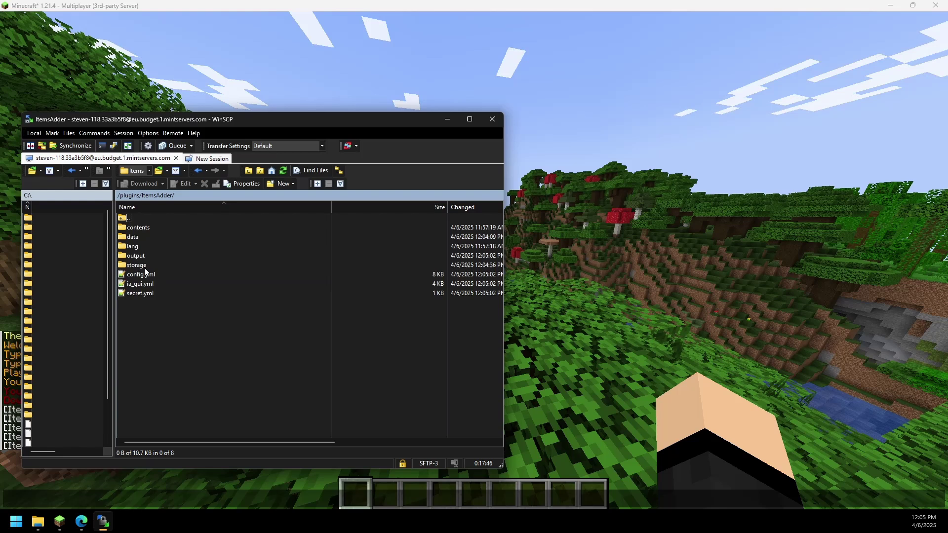
double_click(137, 255)
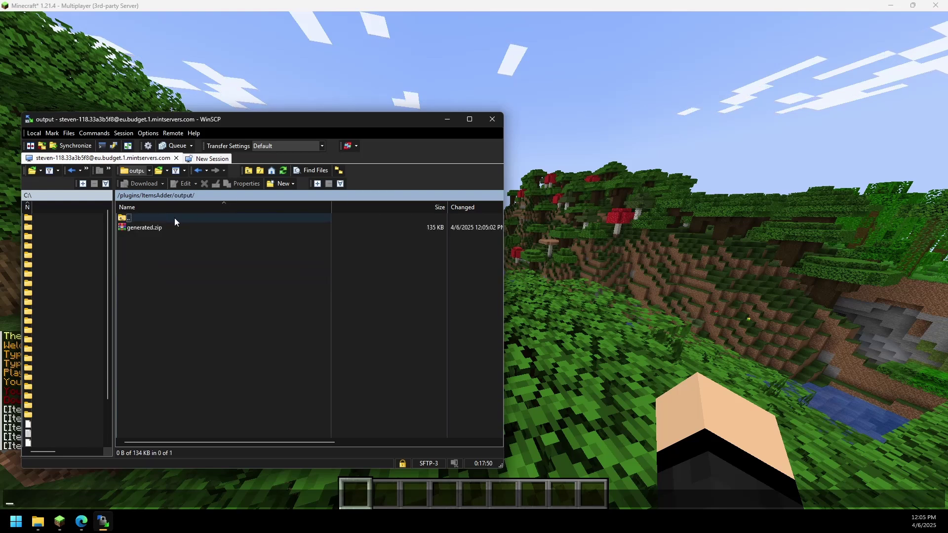
left_click(177, 228)
Open Minecraft's local resourcepacks folder via Options > Resource Packs > Open Pack Folder
left_click(585, 323)
key("Escape")
key("Escape")
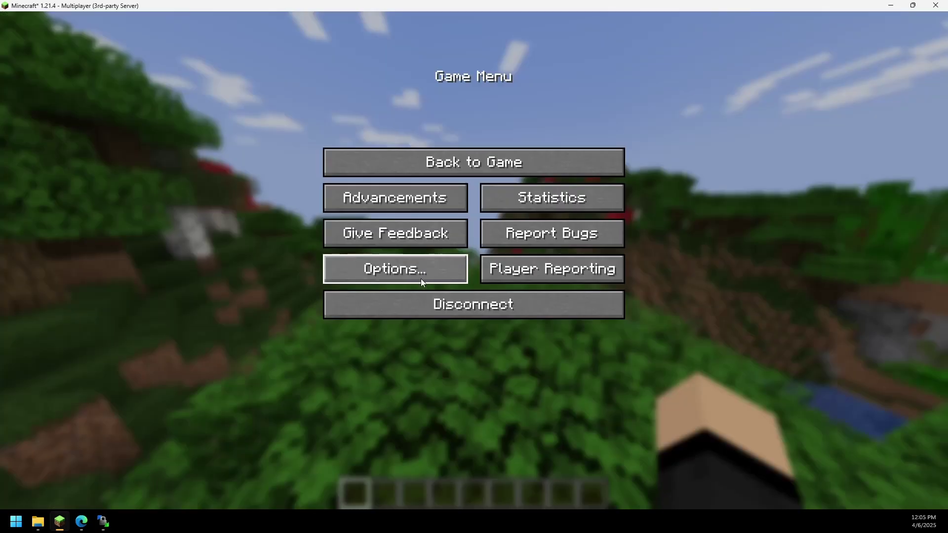
left_click(420, 279)
left_click(337, 268)
left_click(352, 474)
left_click(102, 521)
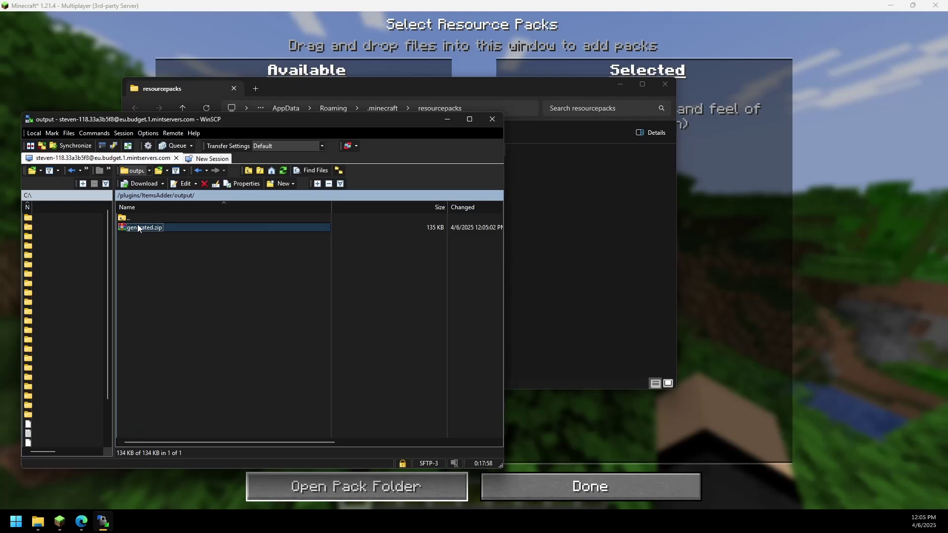
left_click(582, 241)
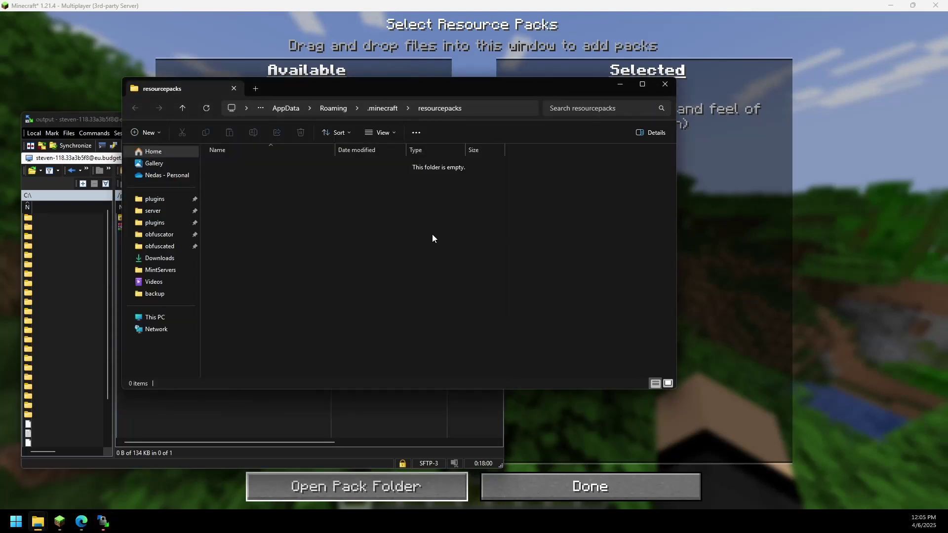
Restart the Minecraft server from the MintServers console page
left_click(81, 521)
left_click(124, 8)
left_click(843, 106)
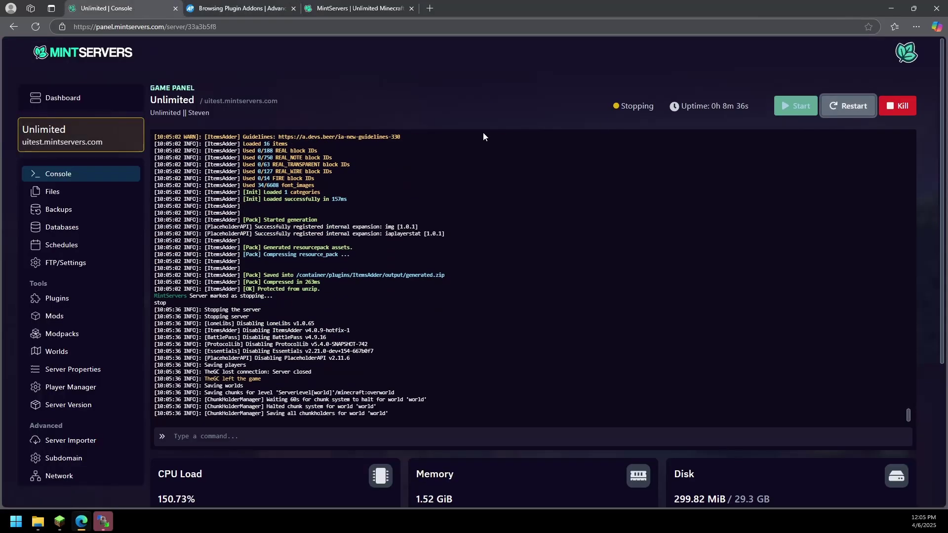
Activate the generated.zip resource pack, rejoin the server and run /bp
key("alt+Tab")
left_click(359, 267)
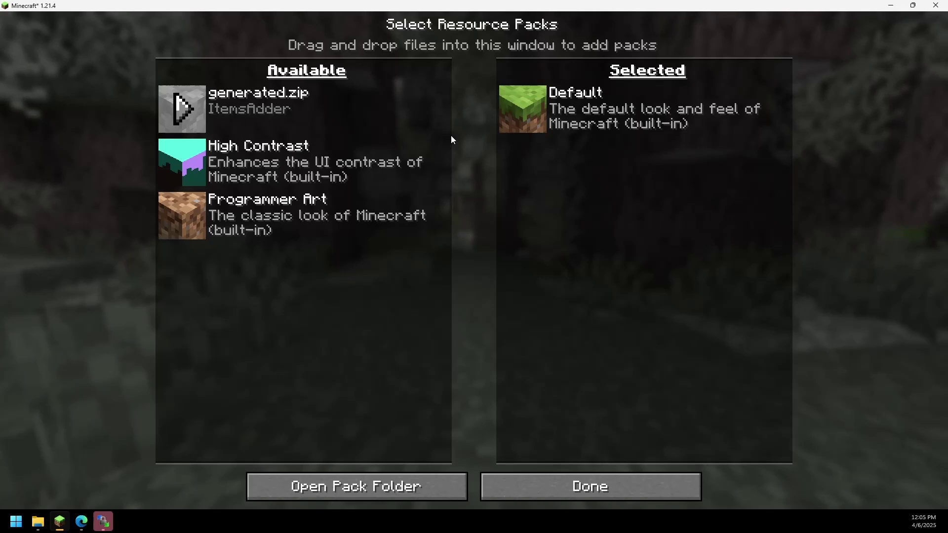
left_click(181, 108)
left_click(538, 480)
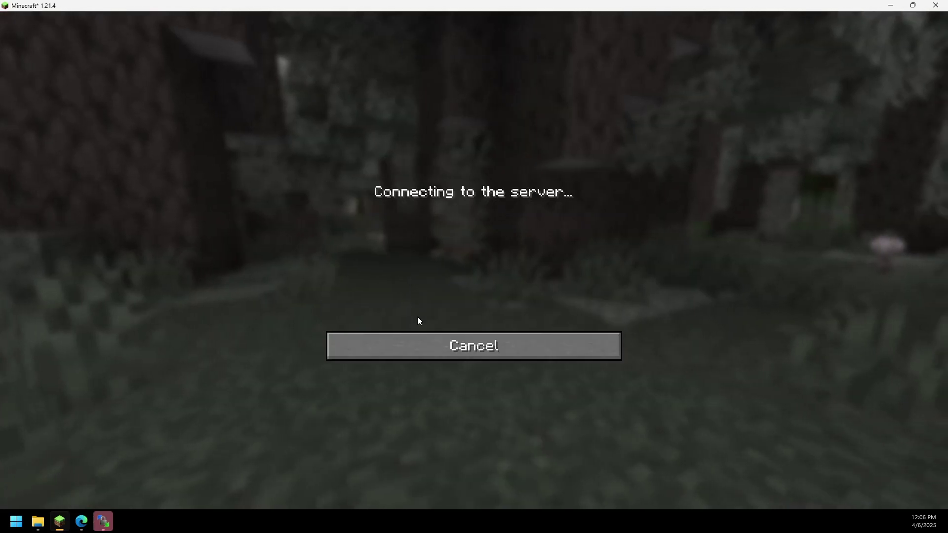
type("/bp")
key("Return")
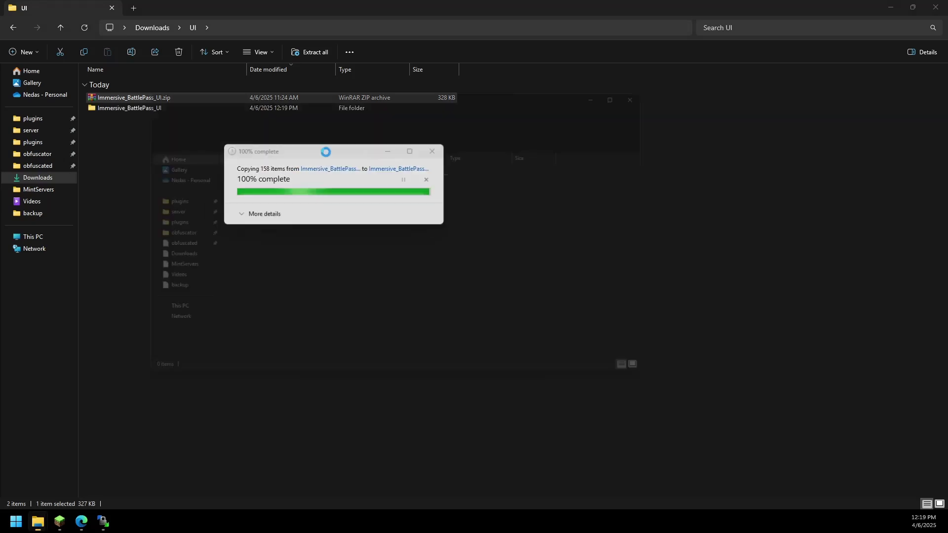
Close the old UI window, maximize Immersive_BattlePass_UI and open its BattlePass folder
left_click(935, 7)
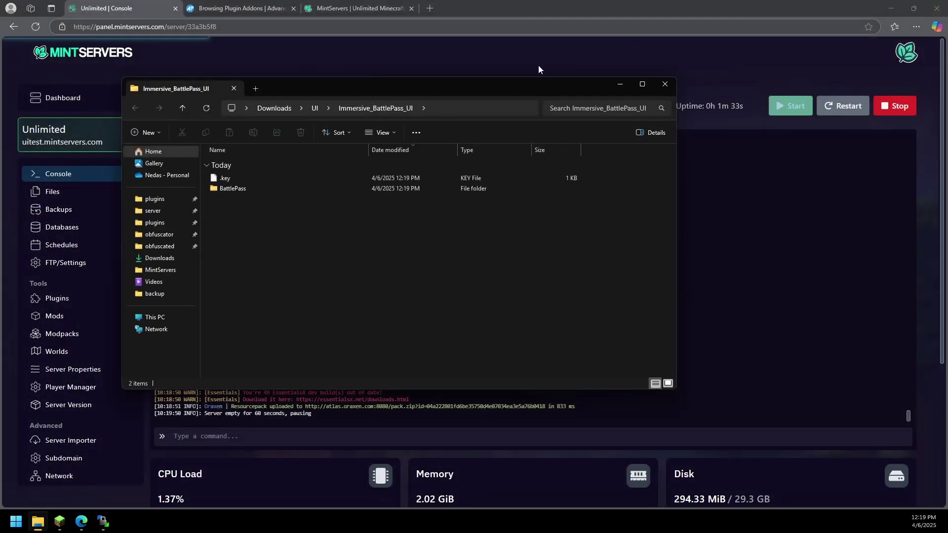
double_click(467, 90)
double_click(120, 110)
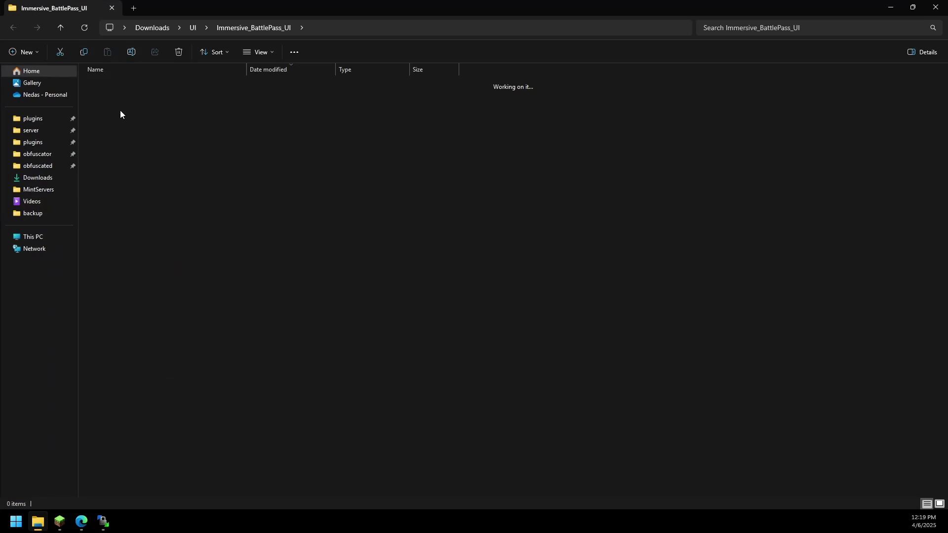
left_click(102, 521)
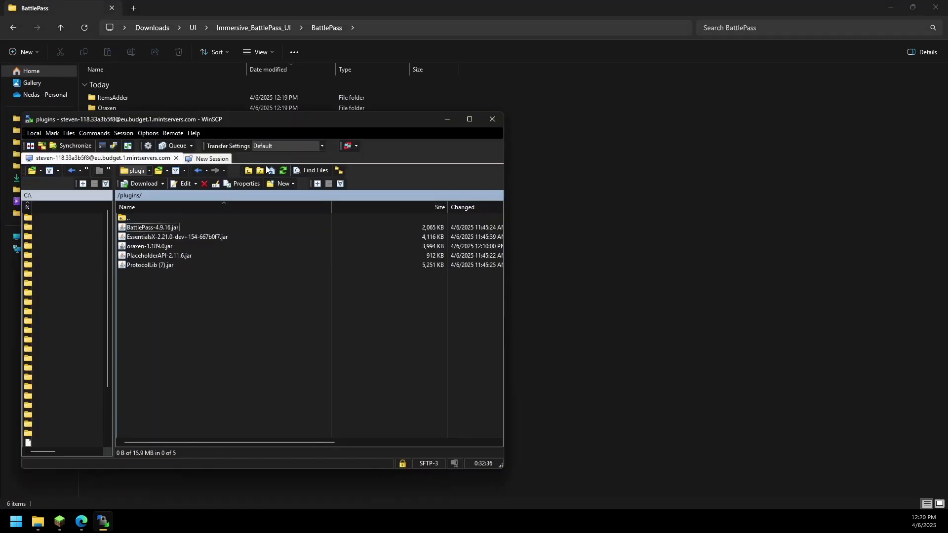
Upload the Oraxen folder into the server's /plugins/ directory
left_click(287, 170)
left_click_drag(256, 120, 535, 118)
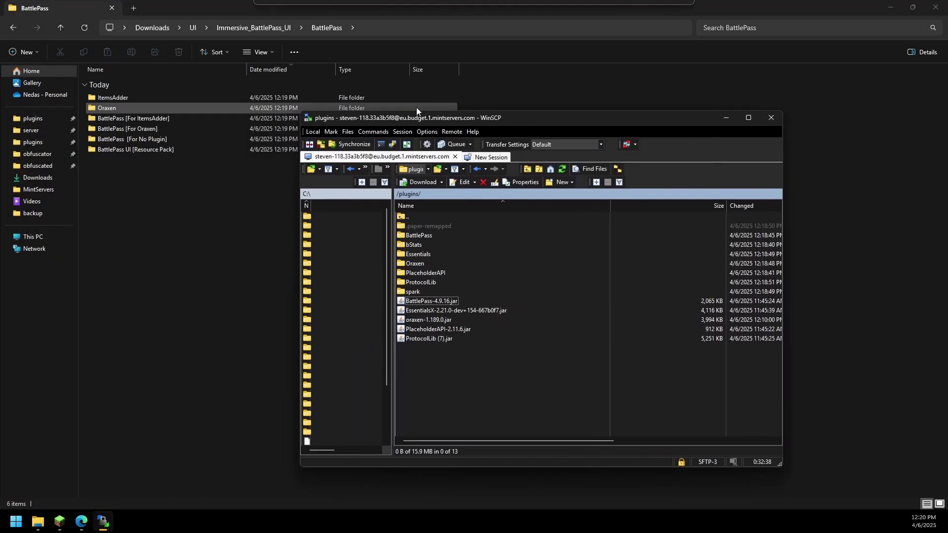
mouse_move(87, 113)
left_mouse_down()
mouse_move(425, 226)
mouse_move(479, 385)
left_mouse_up()
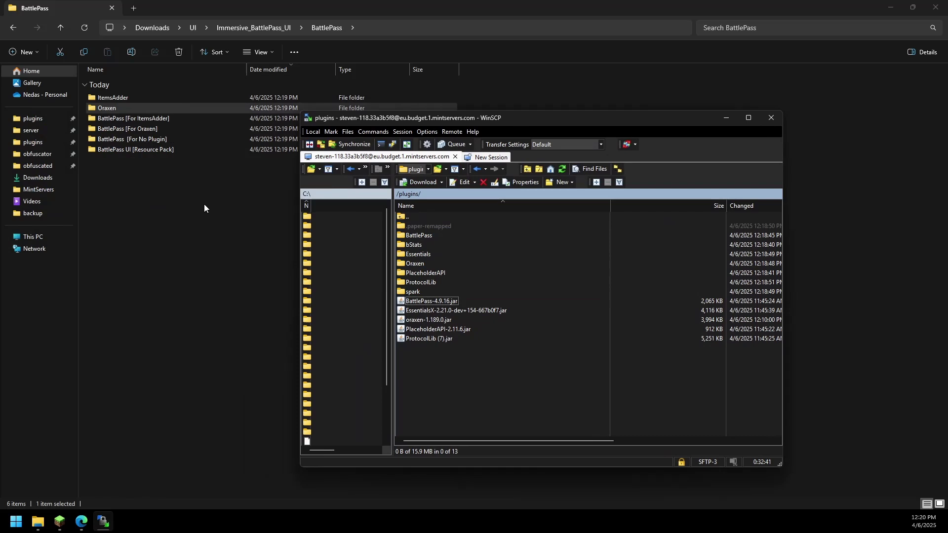
Upload lang.yml, passes and menus from BattlePass [For Oraxen] into /plugins/BattlePass/
left_click(123, 128)
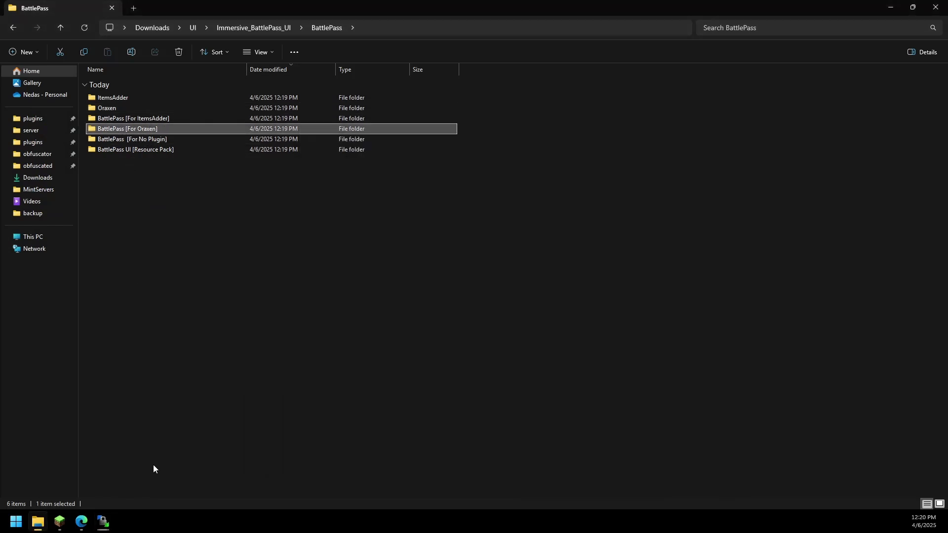
left_click(103, 520)
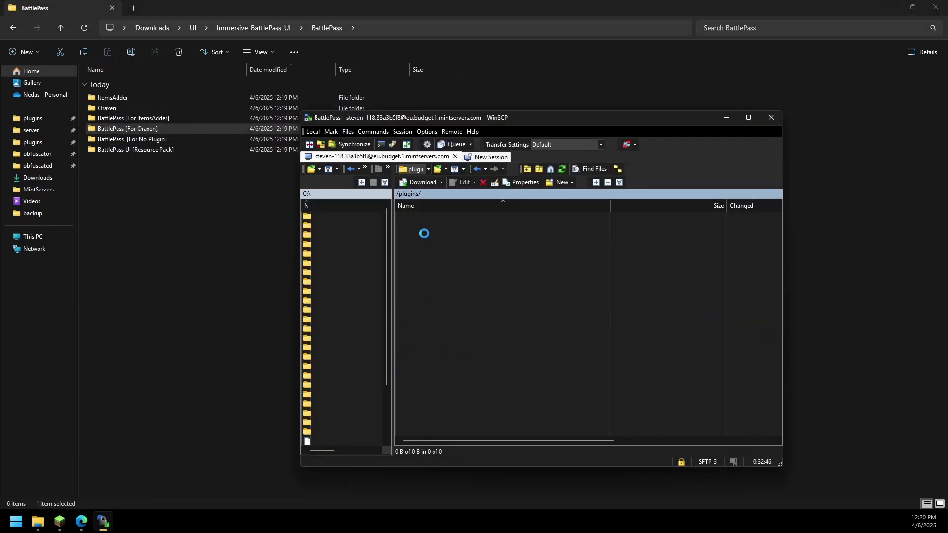
double_click(121, 126)
key("ctrl+a")
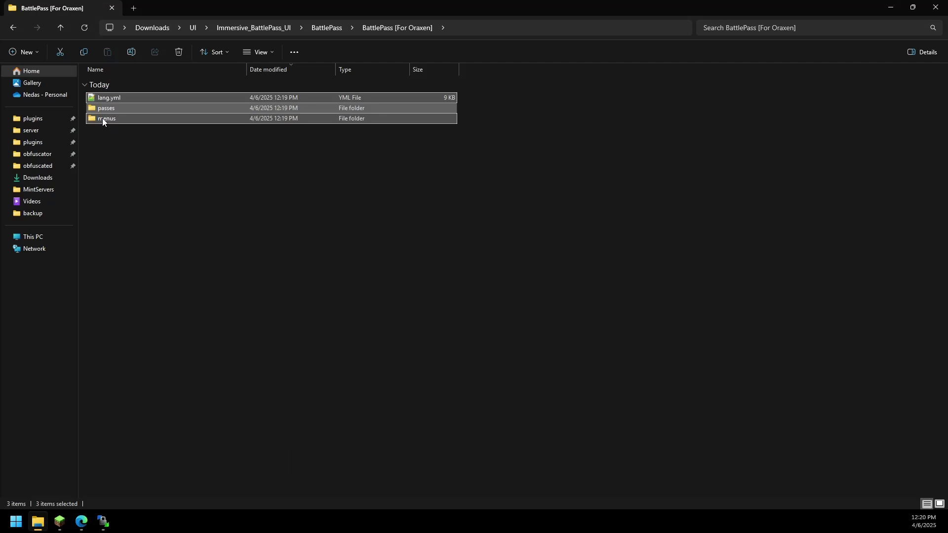
mouse_move(102, 117)
left_mouse_down()
mouse_move(143, 476)
mouse_move(102, 513)
mouse_move(430, 437)
left_mouse_up()
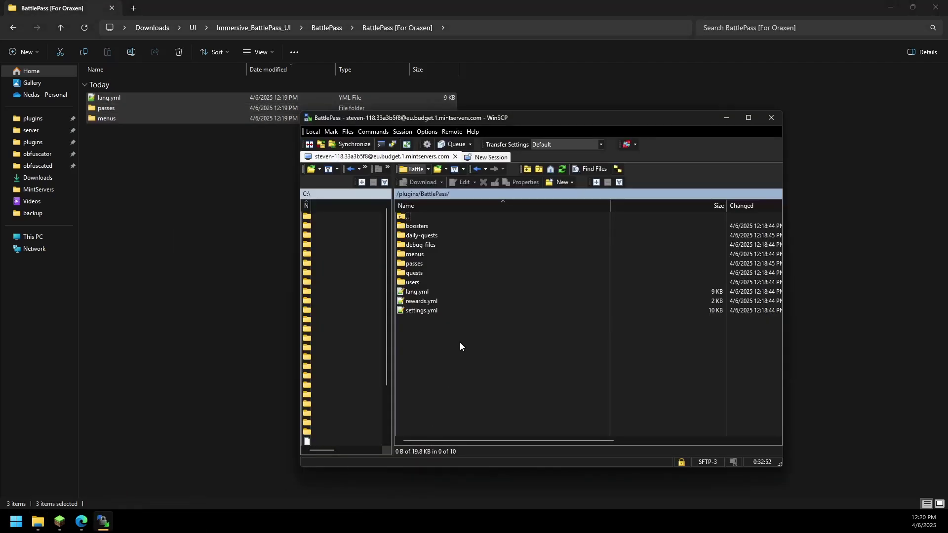
Run the Oraxen 'reload all' command in Minecraft chat
left_click(55, 522)
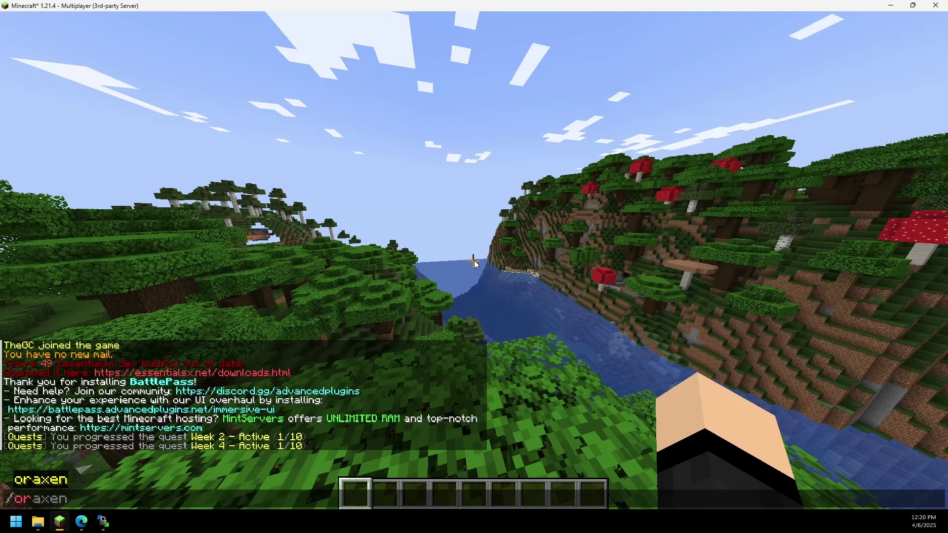
type("reload all")
key("Return")
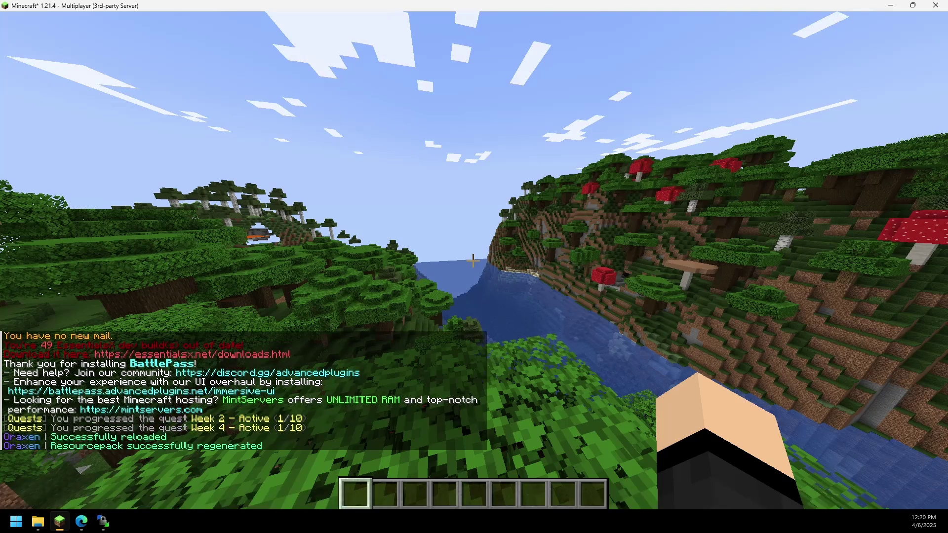
key("Escape")
Restart the server from the hosting panel and rejoin it in Minecraft
left_click(81, 522)
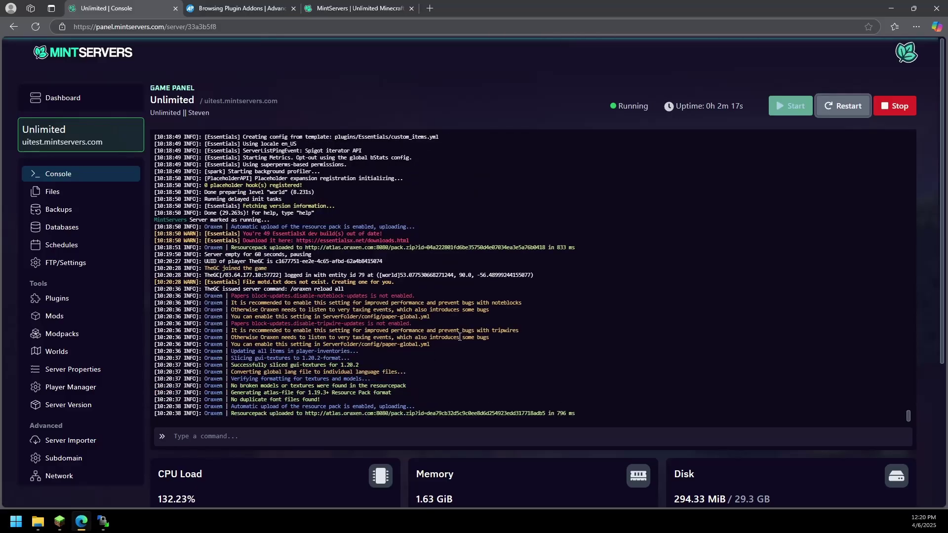
left_click(848, 108)
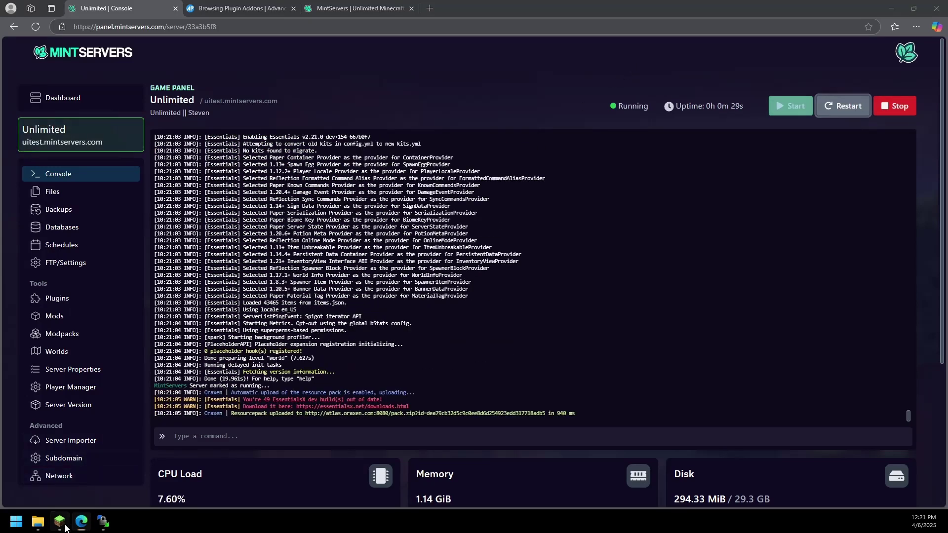
left_click(59, 522)
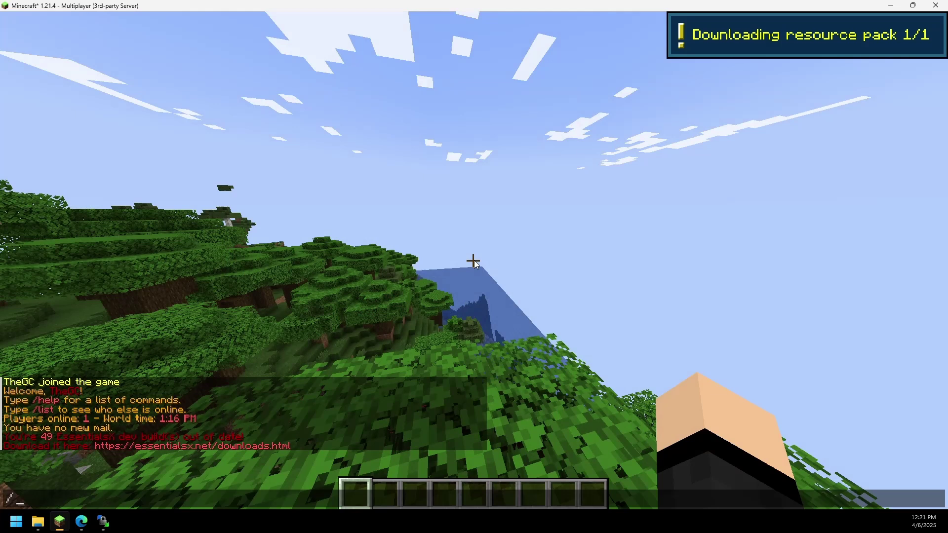
Open the Battle Pass menu with the /battlepass chat command
type("/battlepass")
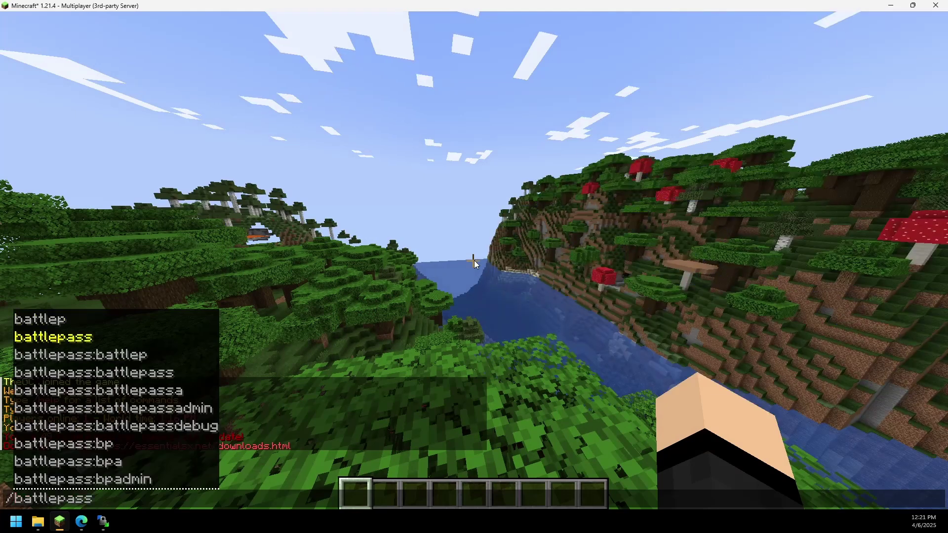
key("Return")
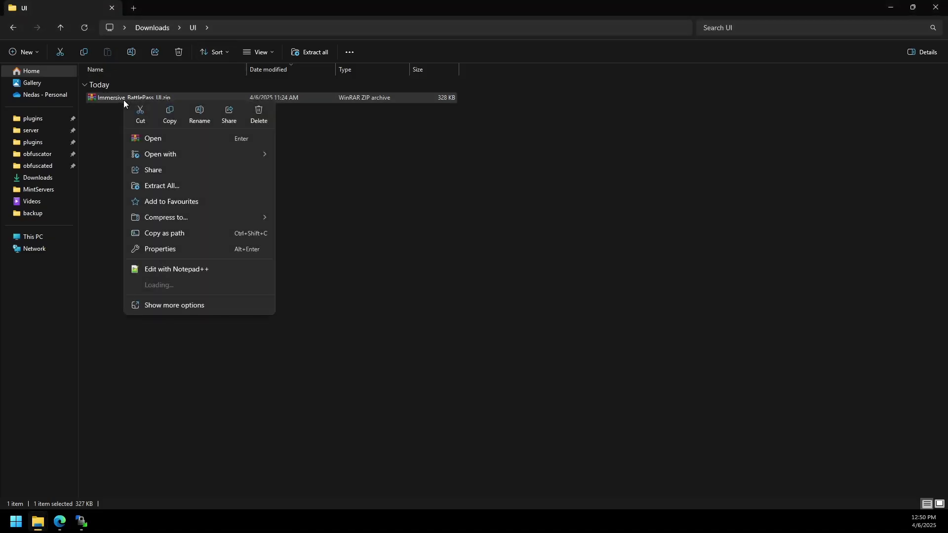
Re-extract Immersive_BattlePass_UI.zip to the default folder and open its BattlePass subfolder
left_click(157, 188)
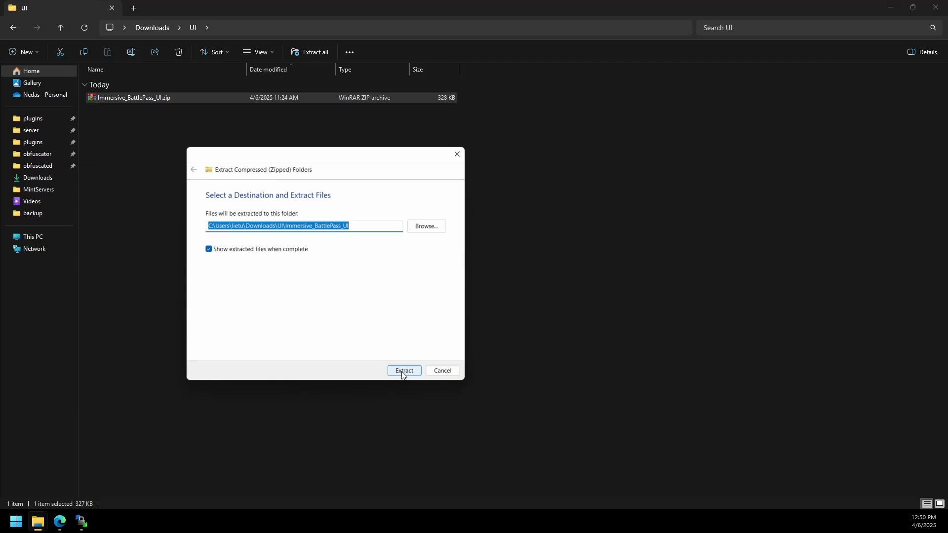
left_click(402, 372)
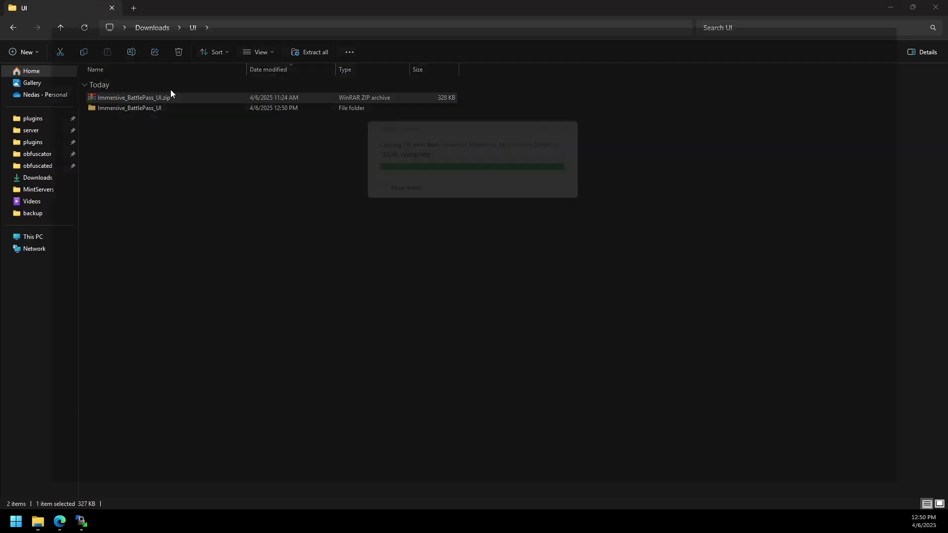
double_click(127, 106)
double_click(120, 108)
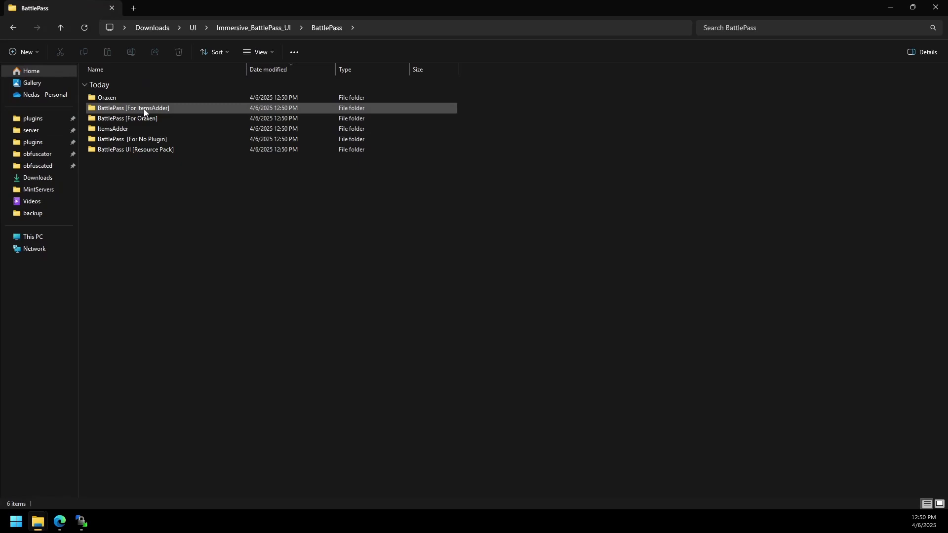
left_click(80, 522)
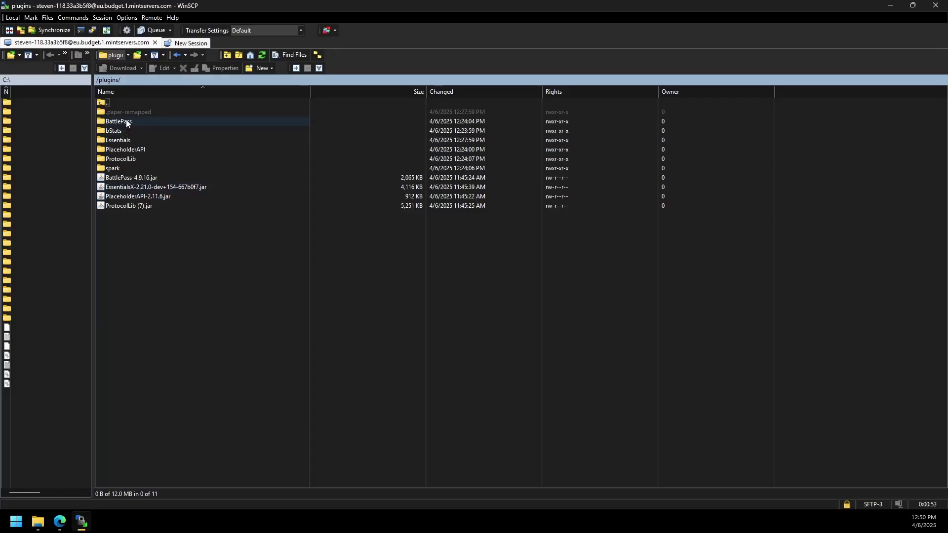
Upload the [For No Plugin] lang.yml, menus and passes into the server's /plugins/BattlePass/ folder
key("alt+Tab")
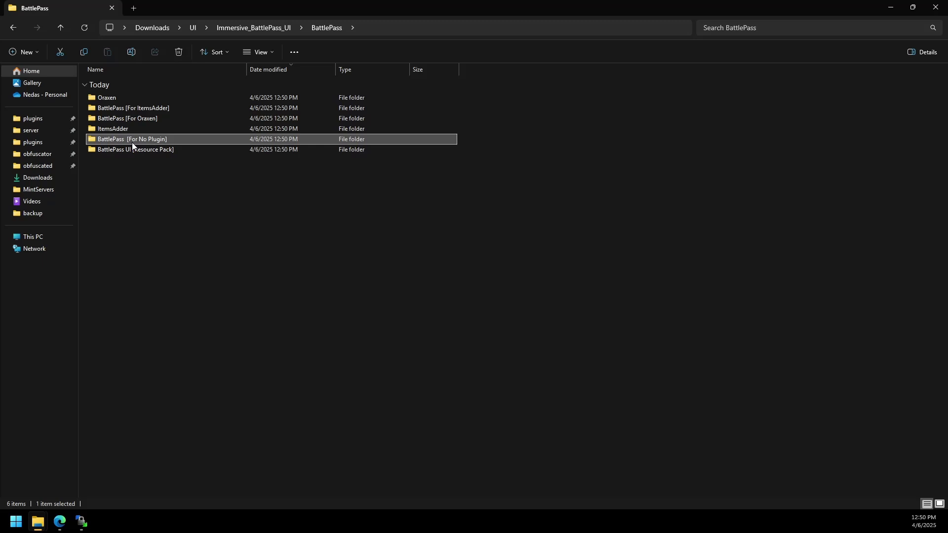
double_click(131, 143)
key("ctrl+a")
mouse_move(101, 108)
left_mouse_down()
mouse_move(134, 380)
mouse_move(79, 527)
left_mouse_up()
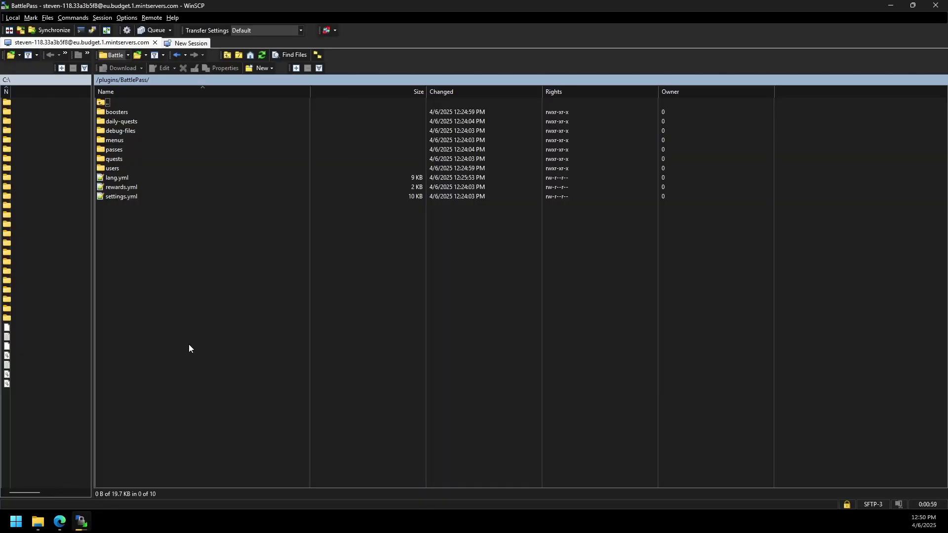
left_click_drag(189, 345, 189, 345)
Open the downloaded Immersive_BattlePass_UI > BattlePass folder and drag out BattlePass UI [Resource Pack]
mouse_move(43, 518)
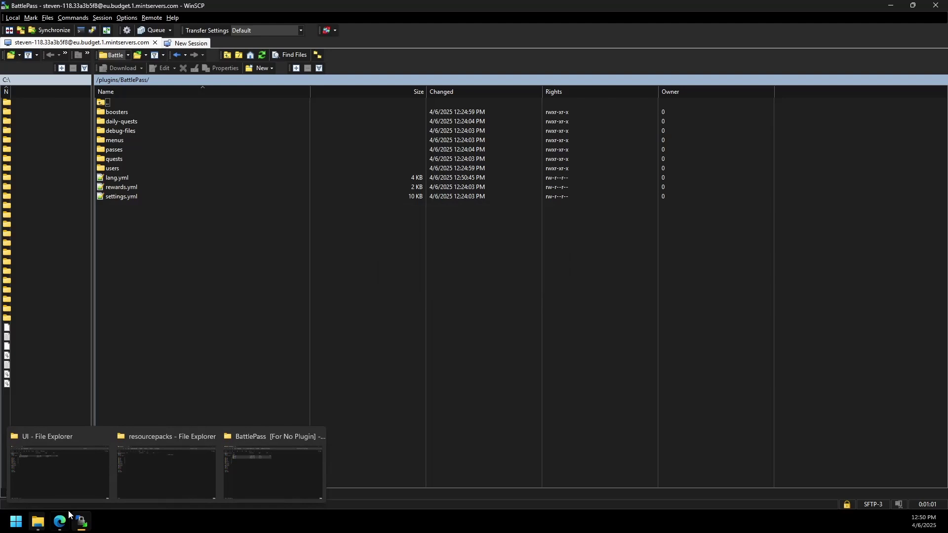
left_click(153, 475)
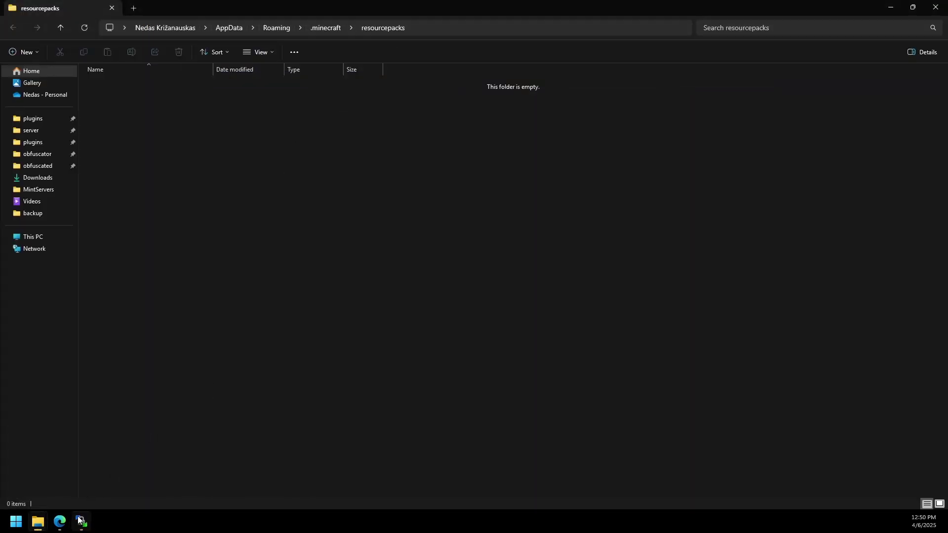
mouse_move(43, 521)
left_click(47, 467)
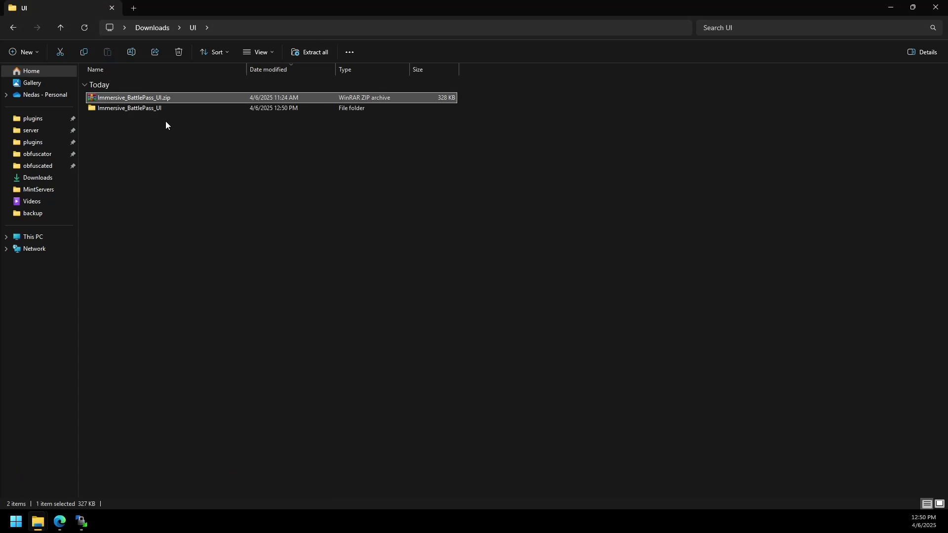
double_click(160, 107)
double_click(109, 106)
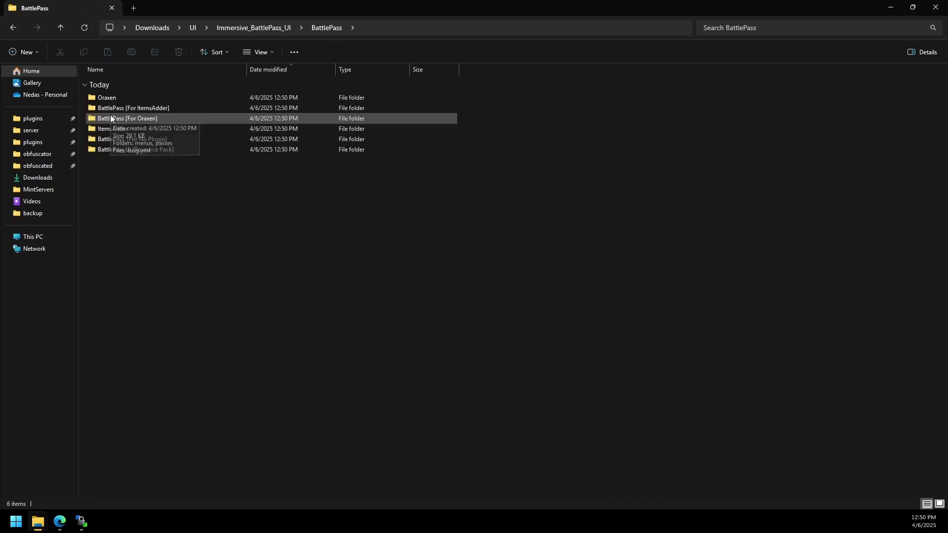
mouse_move(130, 149)
left_mouse_down()
mouse_move(62, 482)
mouse_move(39, 516)
mouse_move(151, 462)
mouse_move(225, 320)
left_mouse_up()
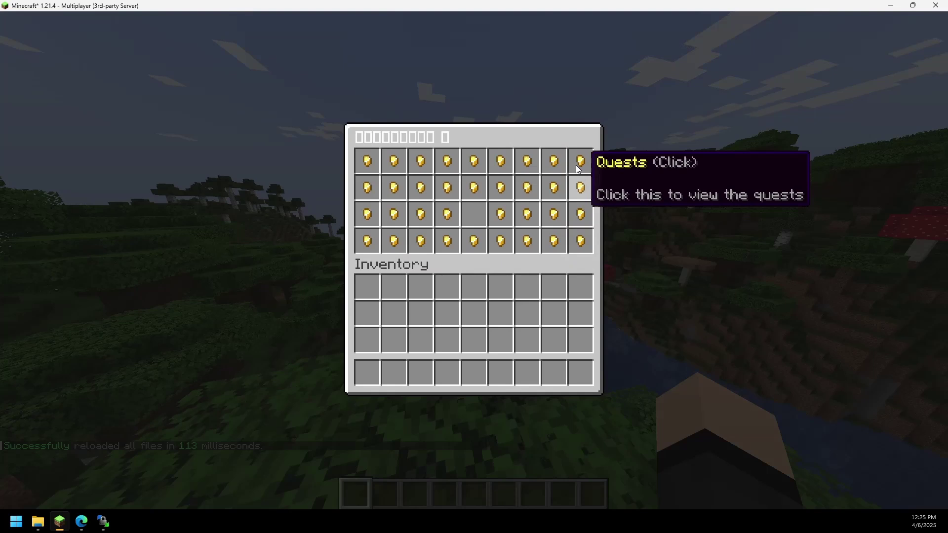
Open the empty resourcepacks folder from Minecraft's Options > Resource Packs screen
key("Escape")
key("Escape")
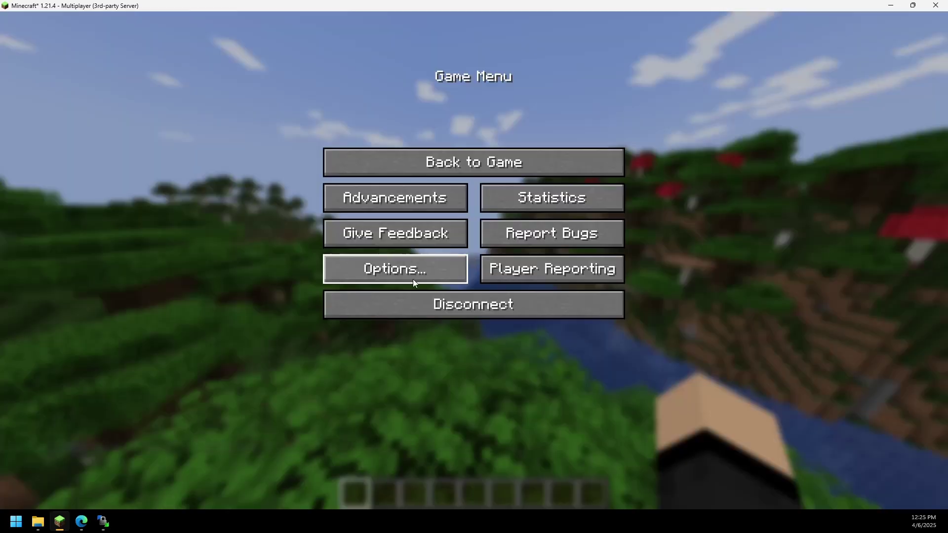
left_click(409, 276)
left_click(380, 278)
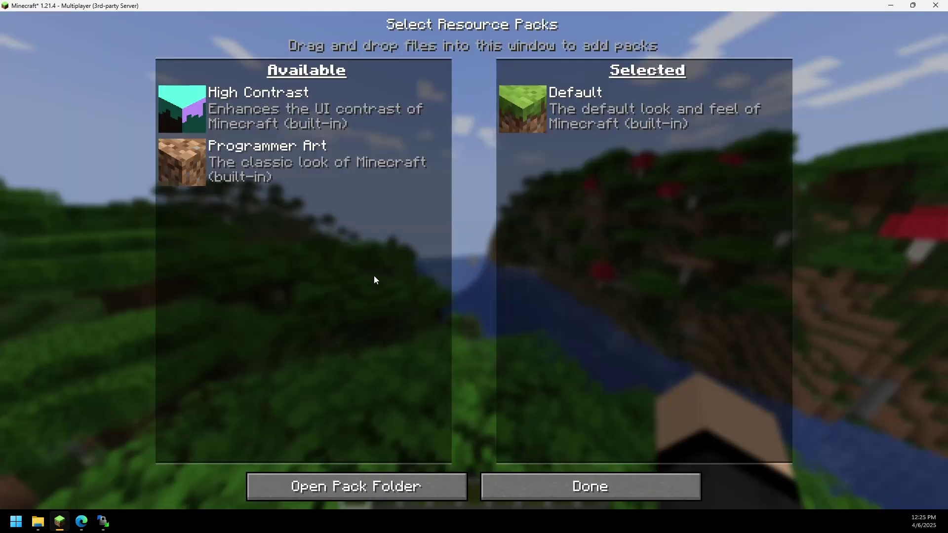
left_click(357, 486)
Copy BattlePass UI [Resource Pack] into resourcepacks, then open the Battle Pass menu in game
mouse_move(49, 525)
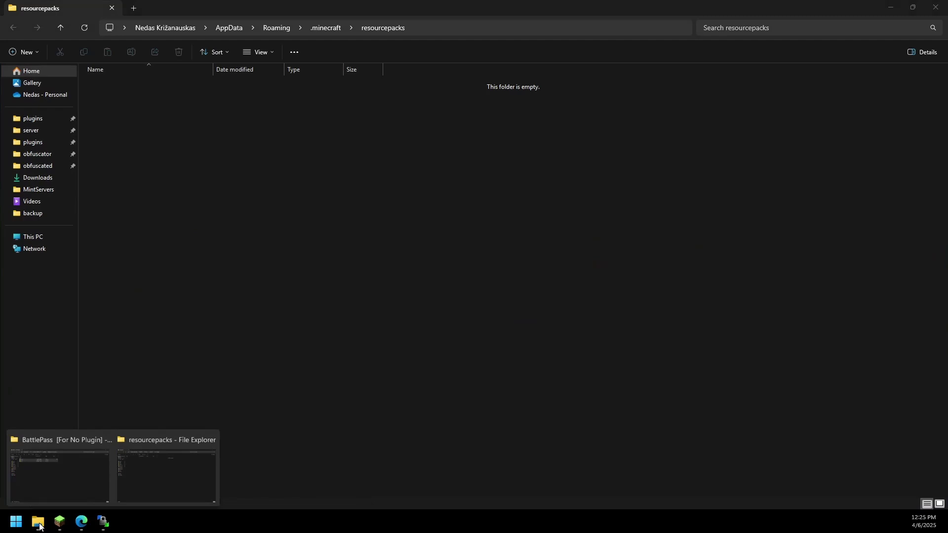
left_click(52, 469)
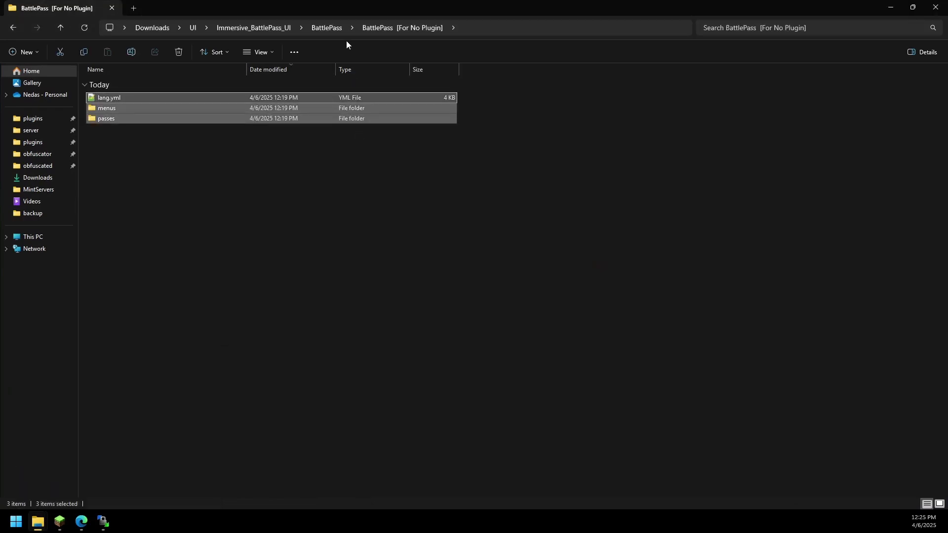
left_click(317, 30)
mouse_move(129, 138)
left_mouse_down()
mouse_move(123, 149)
mouse_move(188, 210)
mouse_move(126, 507)
left_mouse_up()
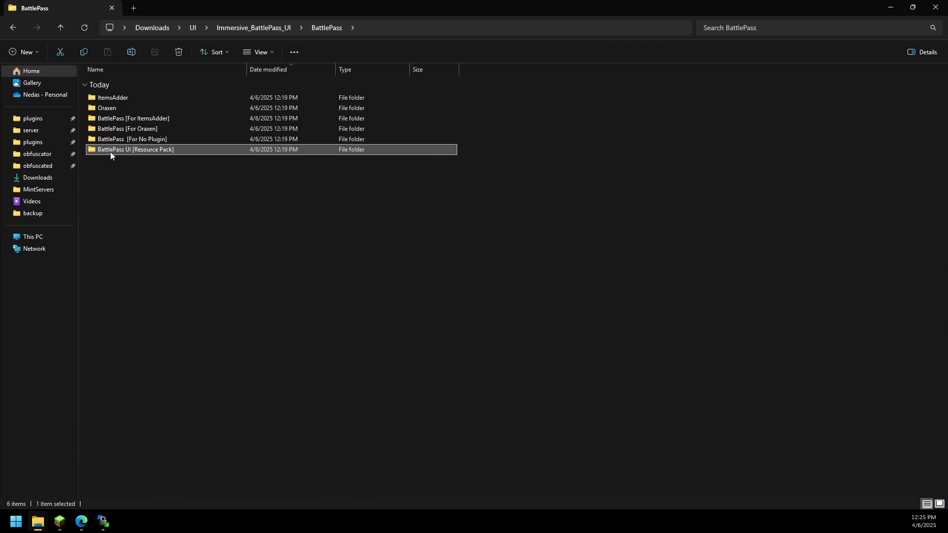
mouse_move(111, 152)
left_mouse_down()
mouse_move(143, 358)
mouse_move(38, 518)
mouse_move(150, 476)
mouse_move(162, 482)
mouse_move(219, 383)
mouse_move(108, 459)
left_mouse_up()
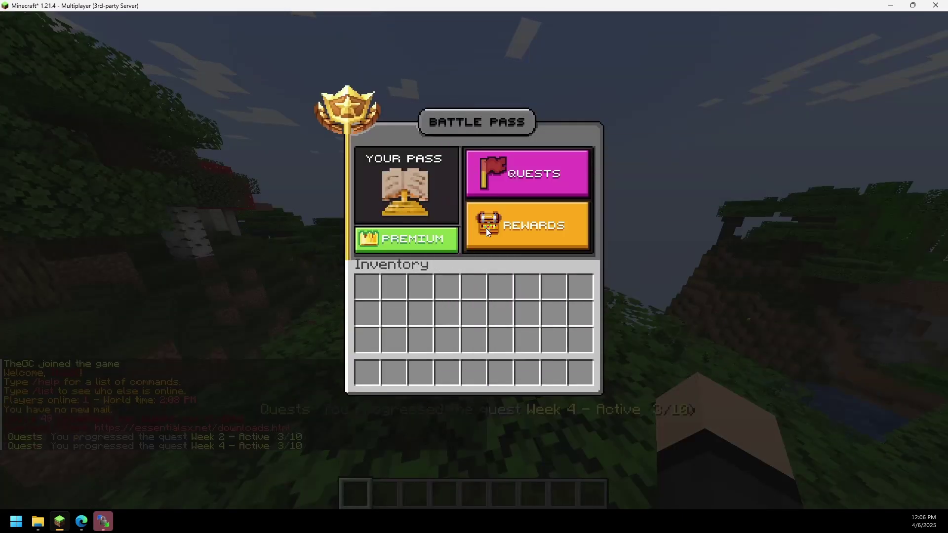
left_click(487, 232)
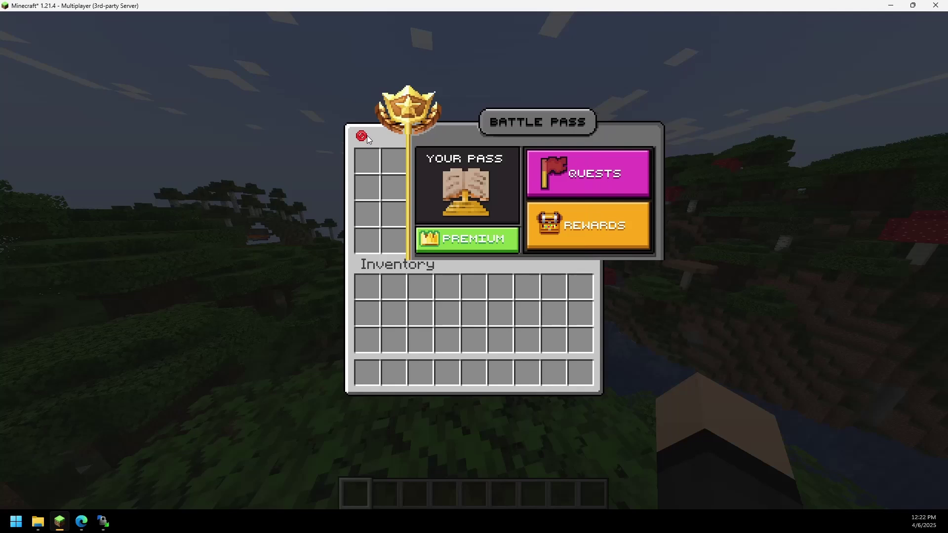
Browse WinSCP to /plugins/Oraxen/glyphs/, which lists shifts.yml, then return to the [For Oraxen] folder
left_click(103, 521)
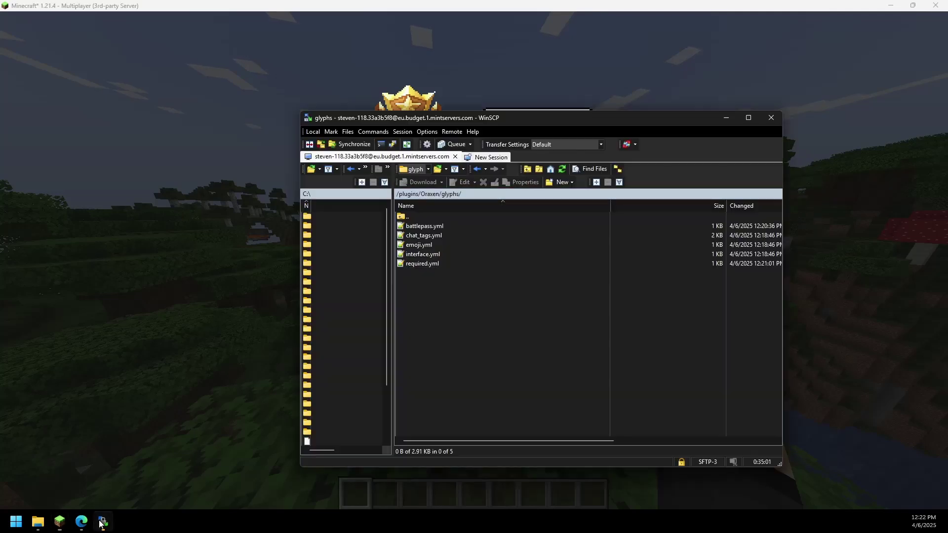
left_click(409, 191)
double_click(421, 264)
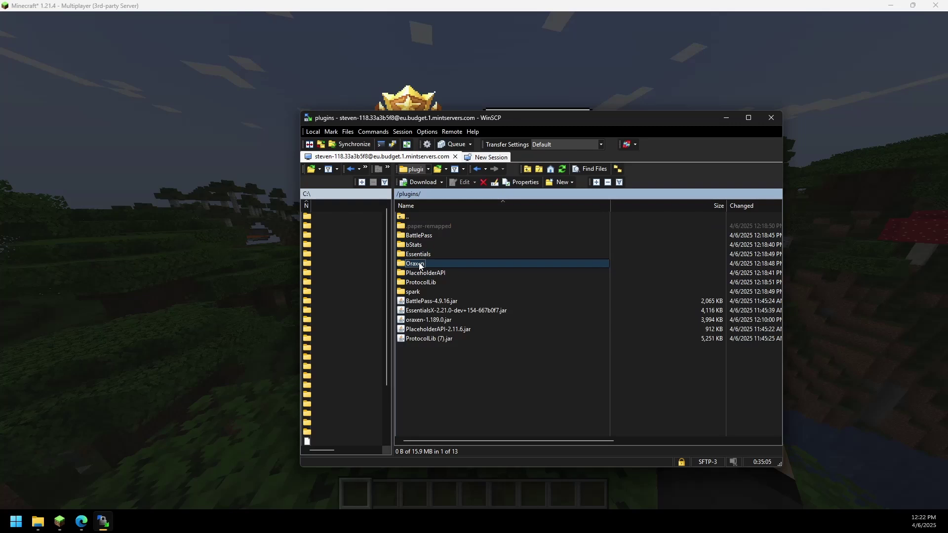
double_click(415, 236)
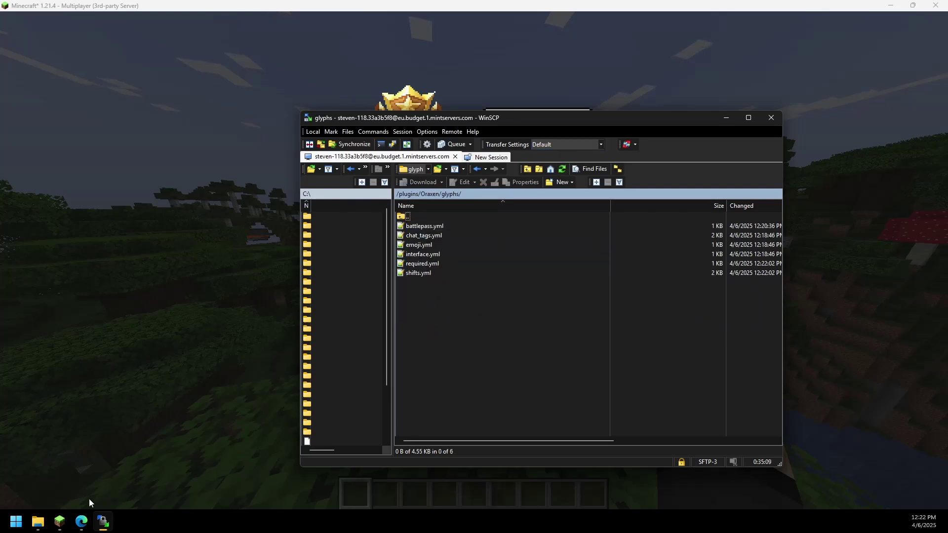
left_click(38, 522)
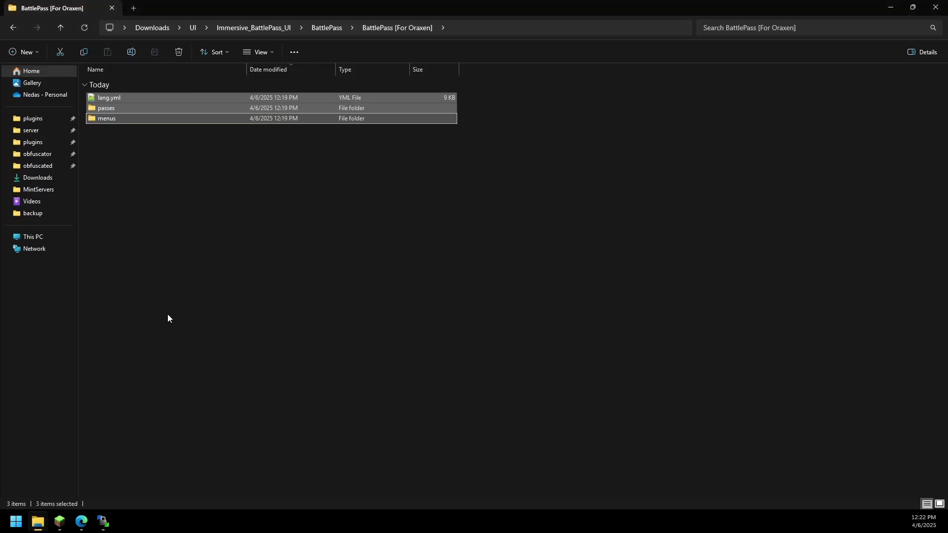
Upload the local Oraxen pack, glyphs and items folders into the server's /plugins/Oraxen/ folder
left_click(274, 26)
double_click(112, 111)
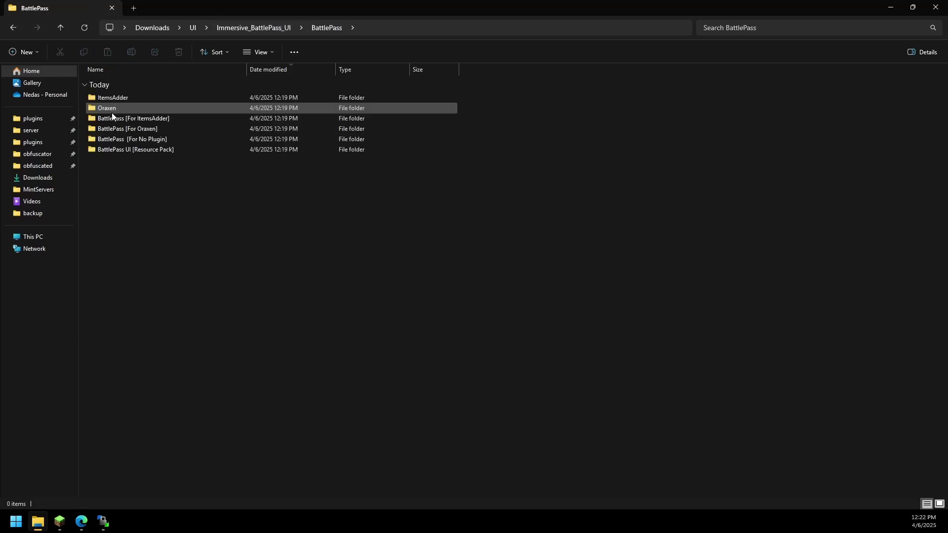
double_click(114, 106)
key("ctrl+a")
left_click(103, 522)
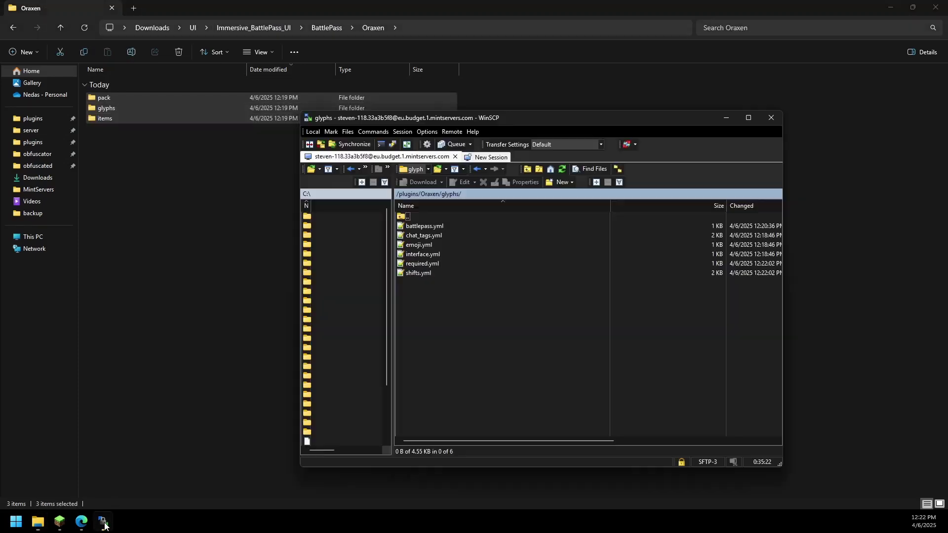
double_click(405, 216)
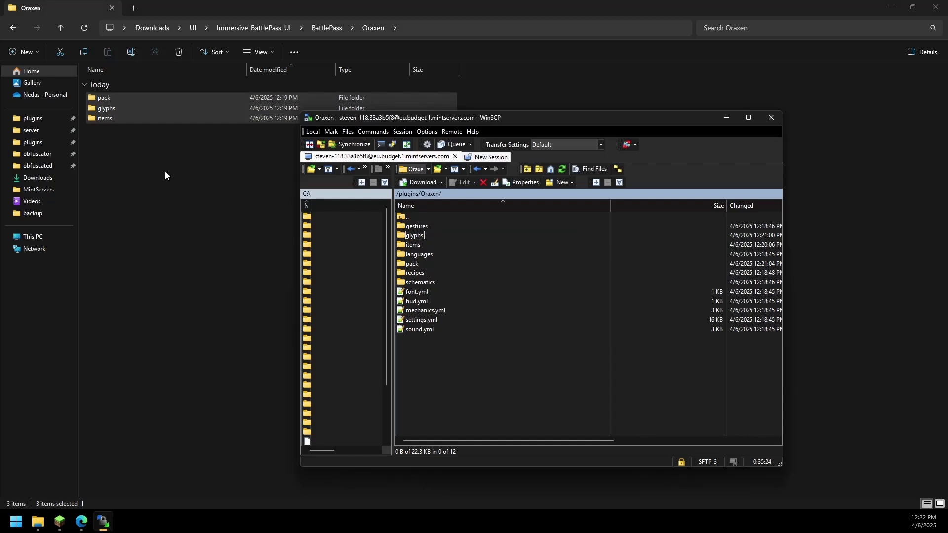
left_click_drag(105, 101, 366, 254)
Return to Minecraft to view the Battle Pass menu with Your Pass, Premium, Quests and Rewards
left_click(54, 521)
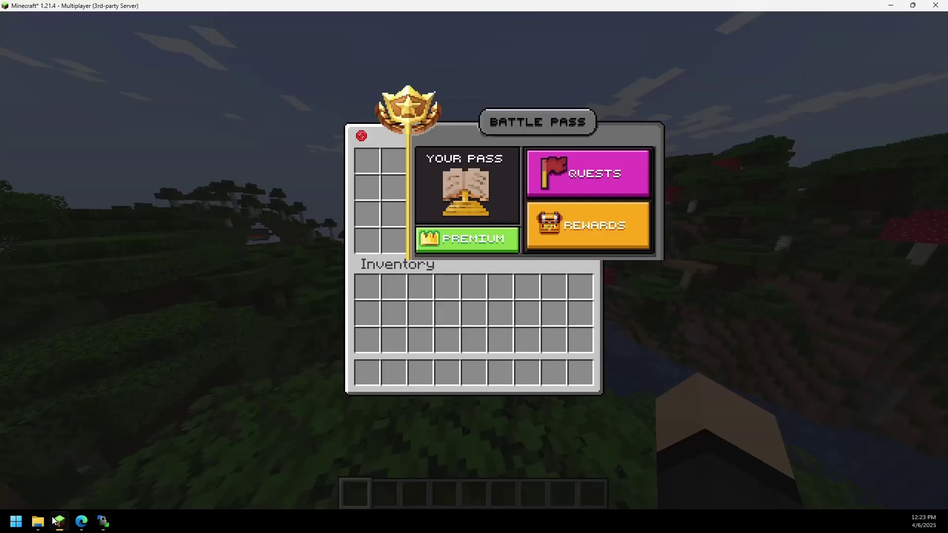